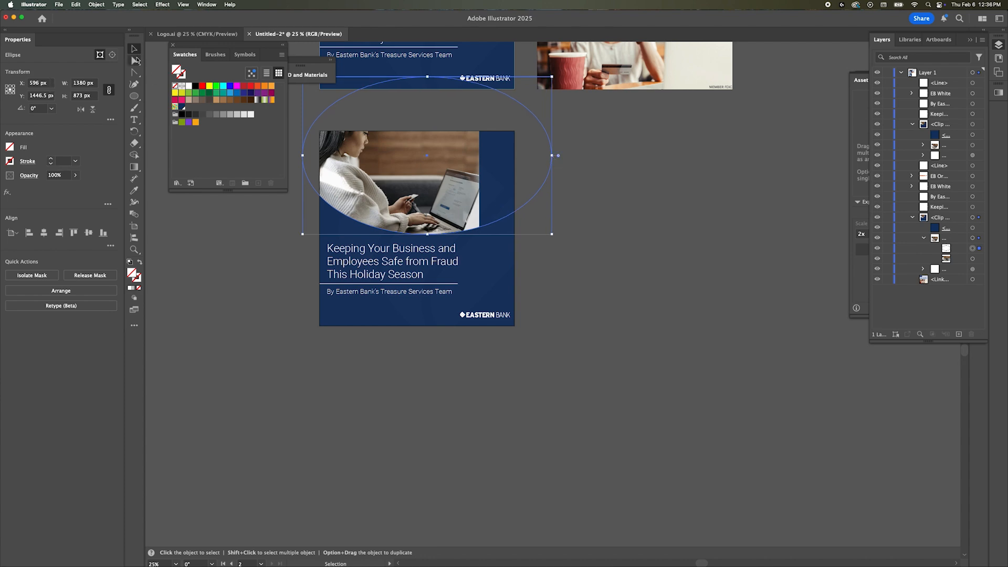
Step: Reposition the photo and its wide ellipse mask to span the second post's full width, with the ellipse at about X 526 px
left_click_drag(533, 265, 534, 265)
left_click(653, 308)
scroll(653, 308, "up", 3)
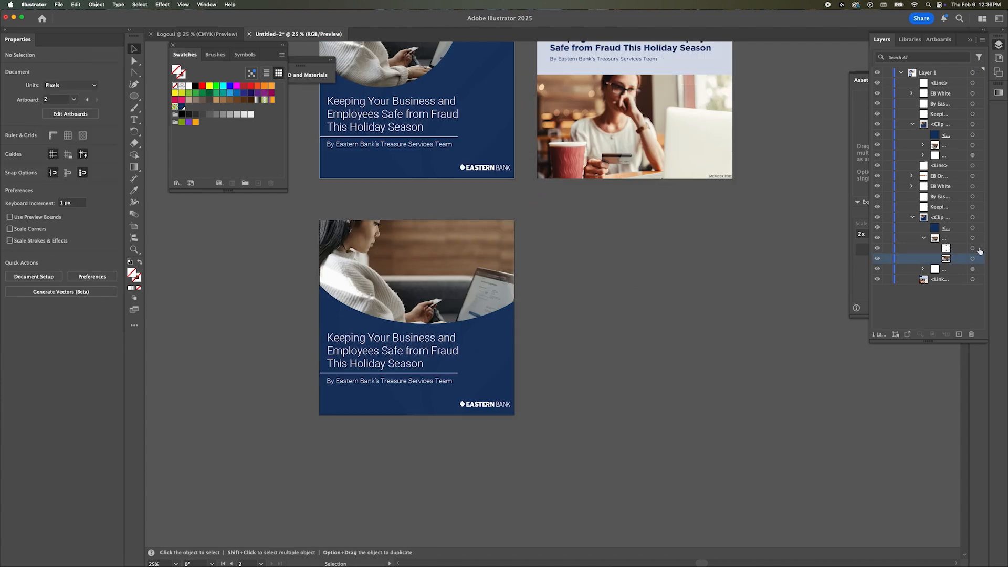
left_click(979, 249)
left_click(677, 319)
scroll(677, 320, "up", 1)
left_click_drag(509, 283, 704, 183)
Step: Add a white outline to the wide ellipse photo mask on the second post
left_click(978, 248)
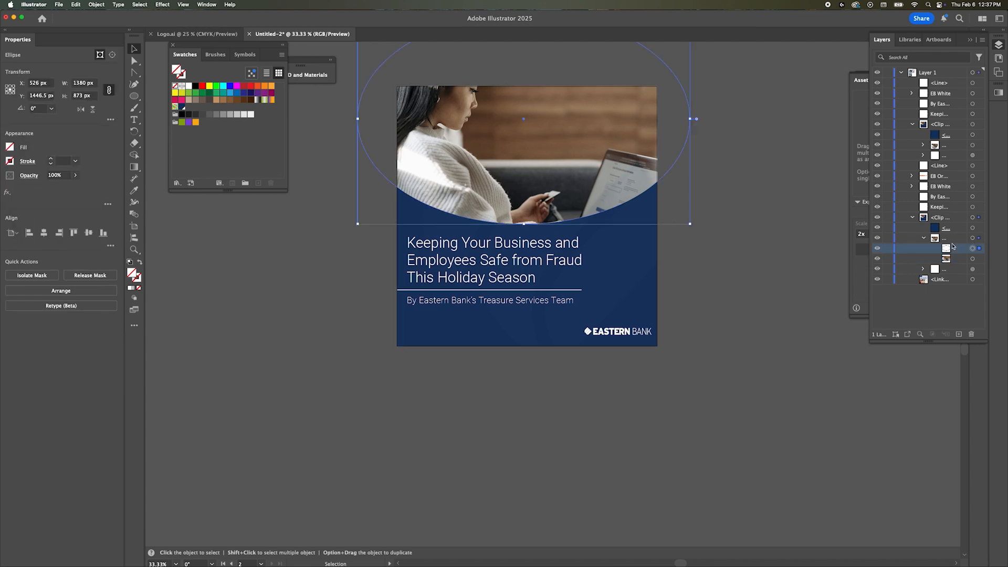
scroll(284, 265, "up", 10)
scroll(284, 266, "down", 5)
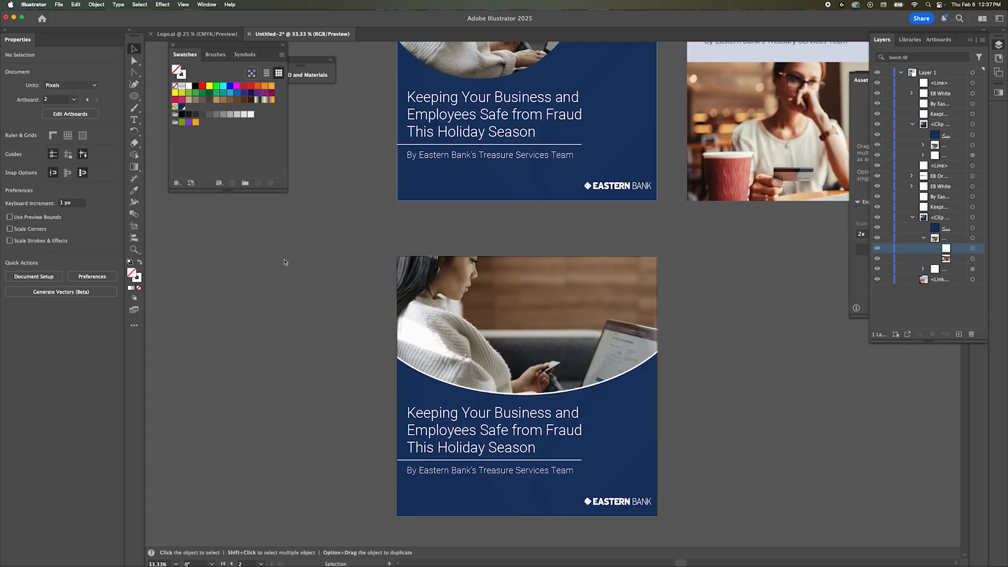
Step: Add a matching white outline to the circular photo mask on the first post
scroll(283, 265, "up", 3)
left_click(434, 211)
left_click(923, 145)
left_click(978, 155)
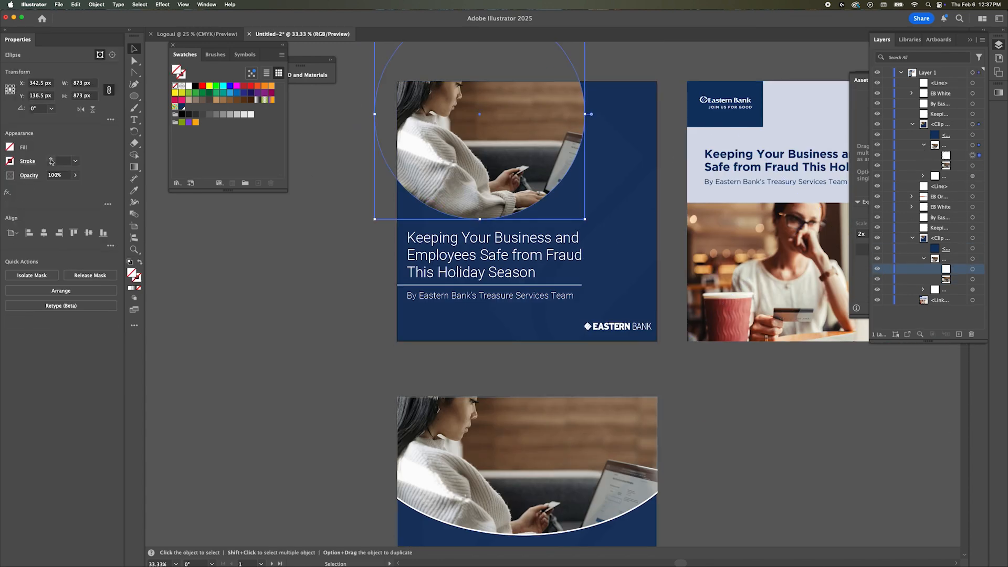
left_click(291, 318)
scroll(291, 317, "down", 5)
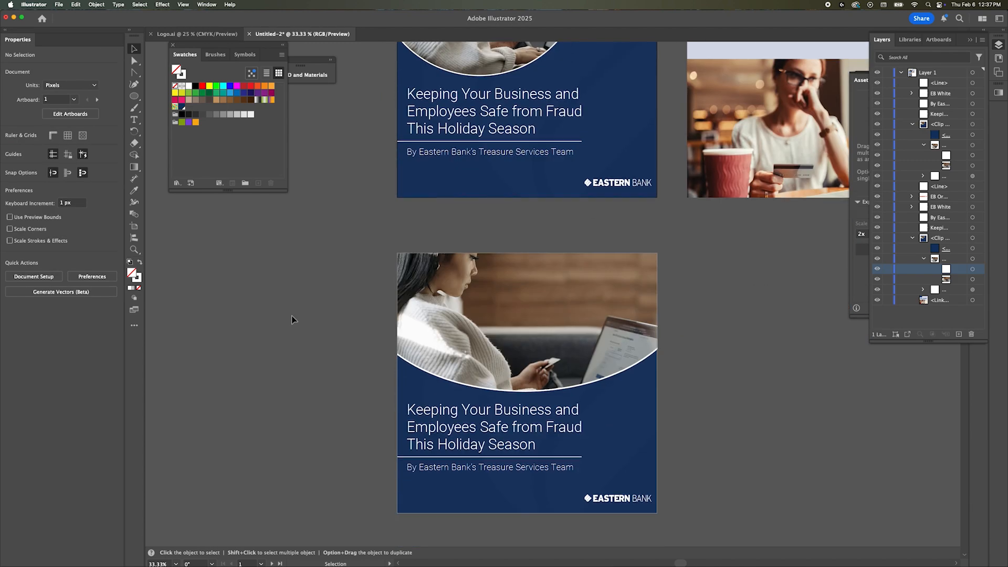
Step: Copy the white and orange Eastern Bank tagline logos from Logo.ai and return to the post document
scroll(292, 317, "up", 6)
scroll(291, 318, "right", 4)
scroll(292, 316, "left", 2)
scroll(305, 254, "down", 2)
scroll(305, 254, "up", 3)
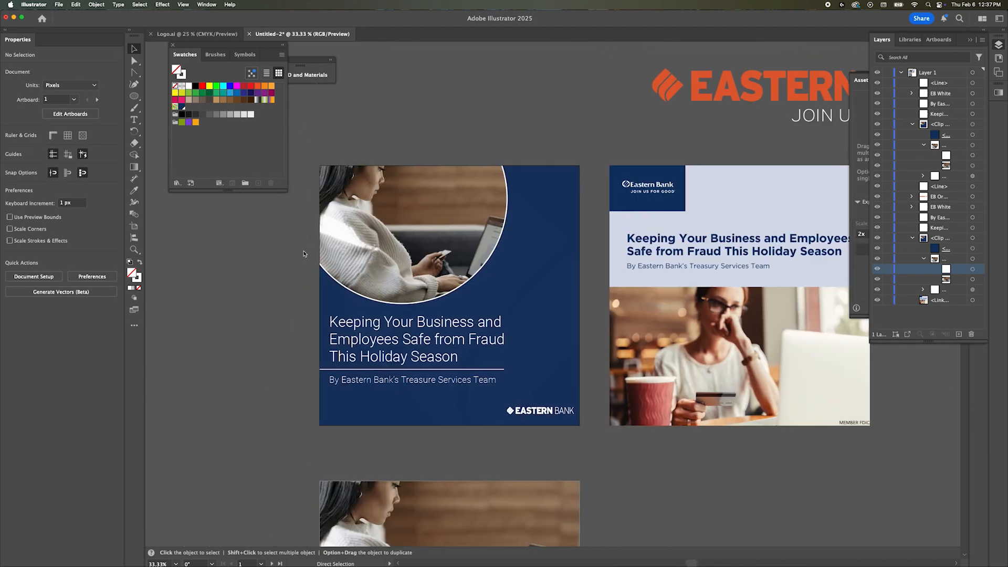
scroll(305, 254, "down", 1)
left_click(196, 34)
double_click(695, 382)
left_click(710, 313)
left_click(714, 265, "shift")
key("super+c")
left_click(298, 34)
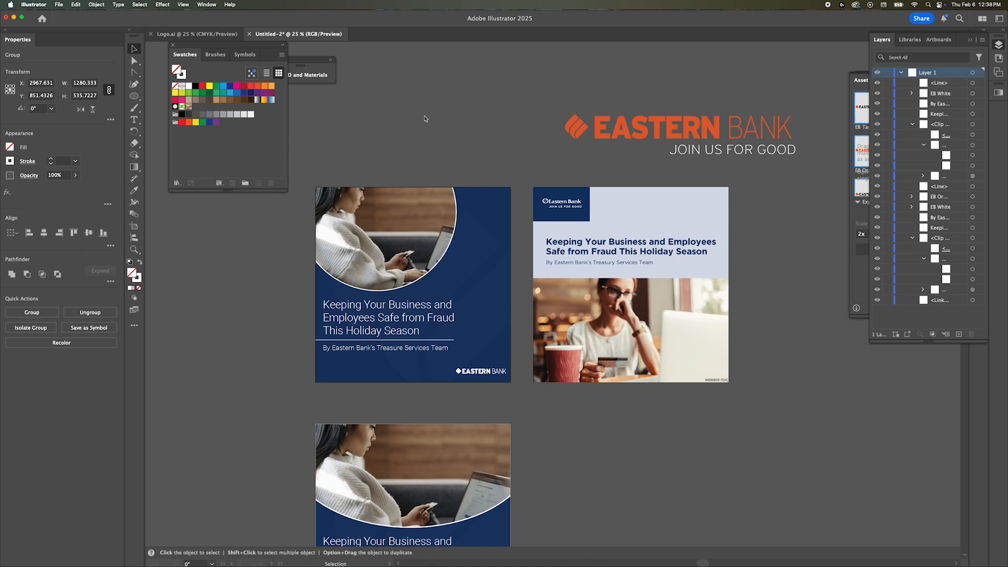
Step: Paste the tagline logos above the first post and delete that post's old logo
scroll(425, 120, "right", 2)
key("super+v")
left_click_drag(588, 312, 446, 127)
left_click(592, 82)
left_click(456, 372)
key("Delete")
Step: Set the white tagline logo's width to 280 px
left_click(480, 141)
left_click(97, 83)
type("27")
key("BackSpace")
type("80")
key("Return")
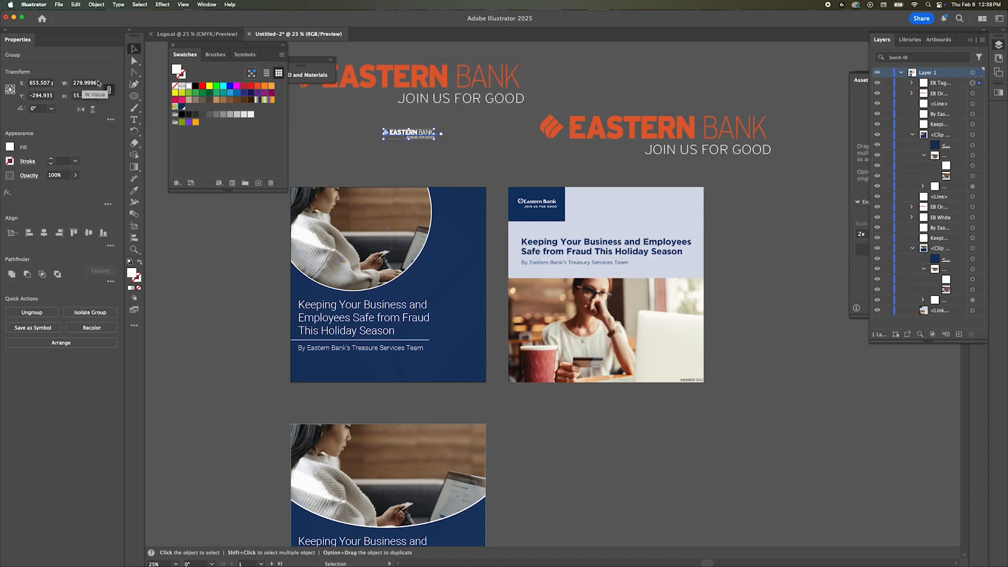
Step: Place the white tagline logo in the bottom-right corner of the first post and deselect it
left_click(419, 385)
scroll(419, 383, "up", 2)
left_click_drag(440, 366, 428, 347)
left_click(444, 357)
left_click(605, 404)
scroll(604, 405, "down", 2)
scroll(605, 405, "down", 3)
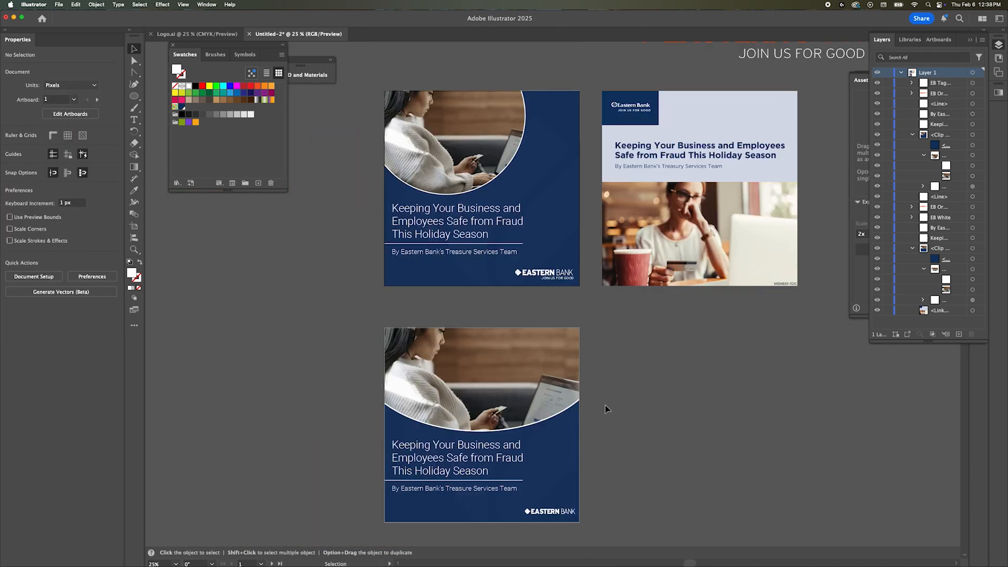
Step: Resize the orange tagline logo to 325 px wide and transfer it to the second post's bottom-right corner
scroll(605, 405, "up", 6)
left_click(403, 279)
key("Return")
key("super+x")
scroll(437, 409, "down", 7)
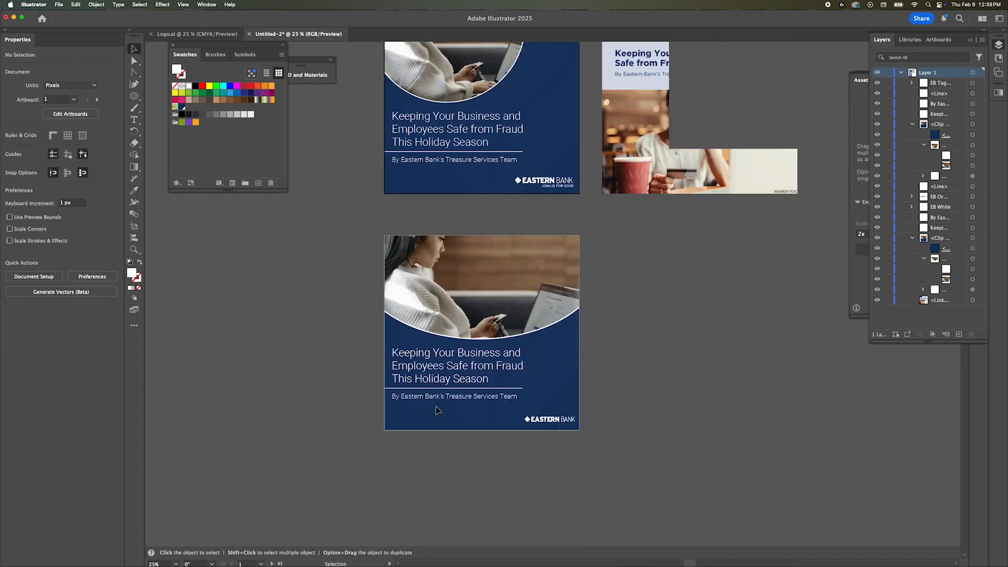
key("super+v")
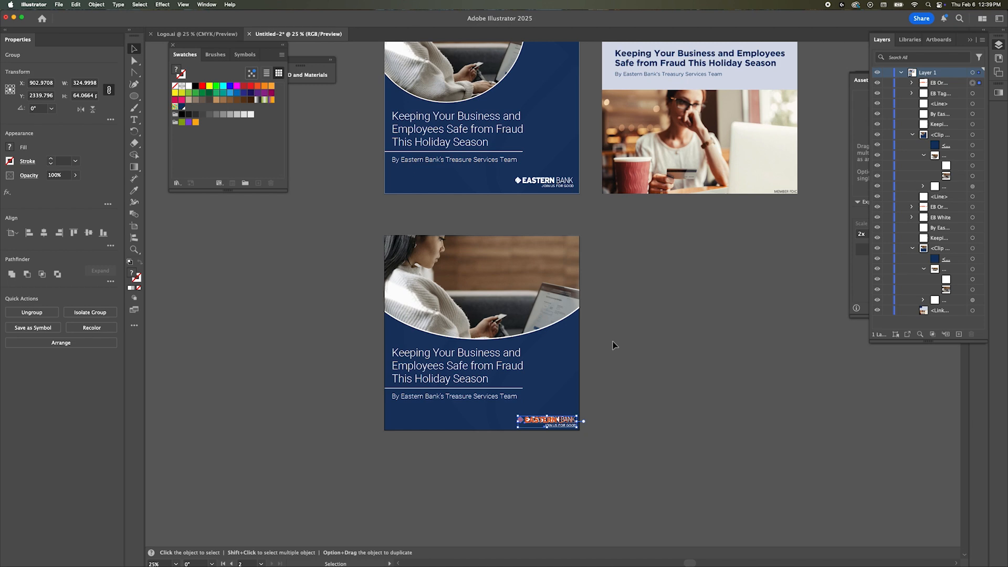
Step: Clear the second post's old white logo and paste the orange tagline logo in front of the background
key("Delete")
left_click(546, 361)
left_click(75, 4)
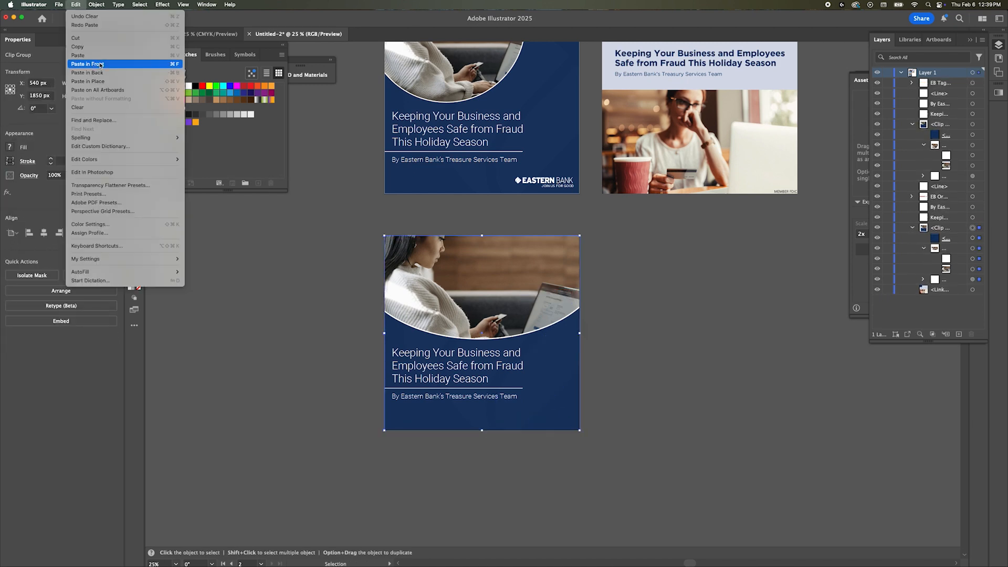
left_click(100, 64)
left_click(593, 425)
Step: Compare the two redesigned posts with the original Eastern Bank reference post
scroll(593, 422, "up", 2)
scroll(594, 424, "left", 1)
scroll(595, 424, "down", 2)
scroll(629, 405, "up", 5)
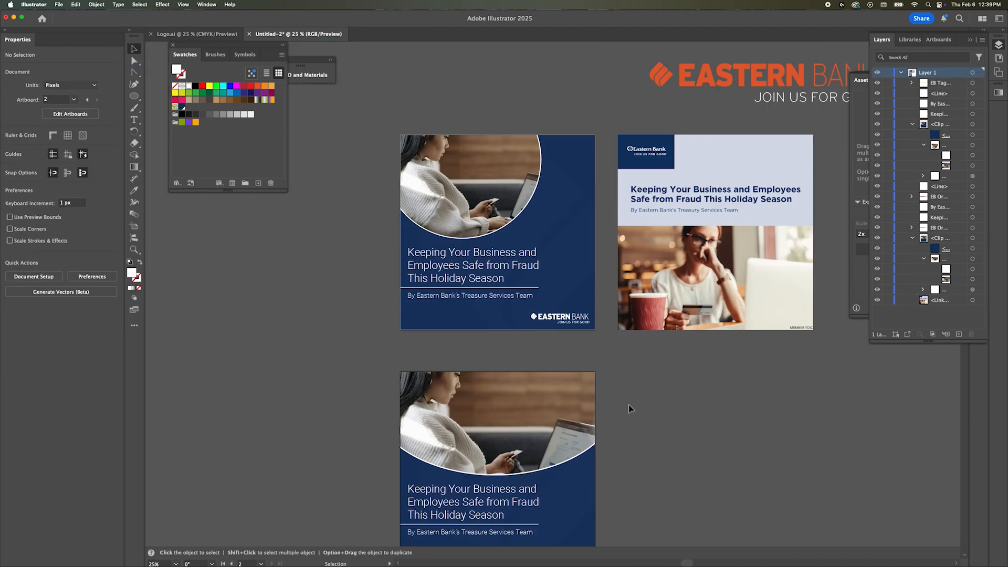
scroll(630, 408, "down", 2)
scroll(631, 409, "left", 1)
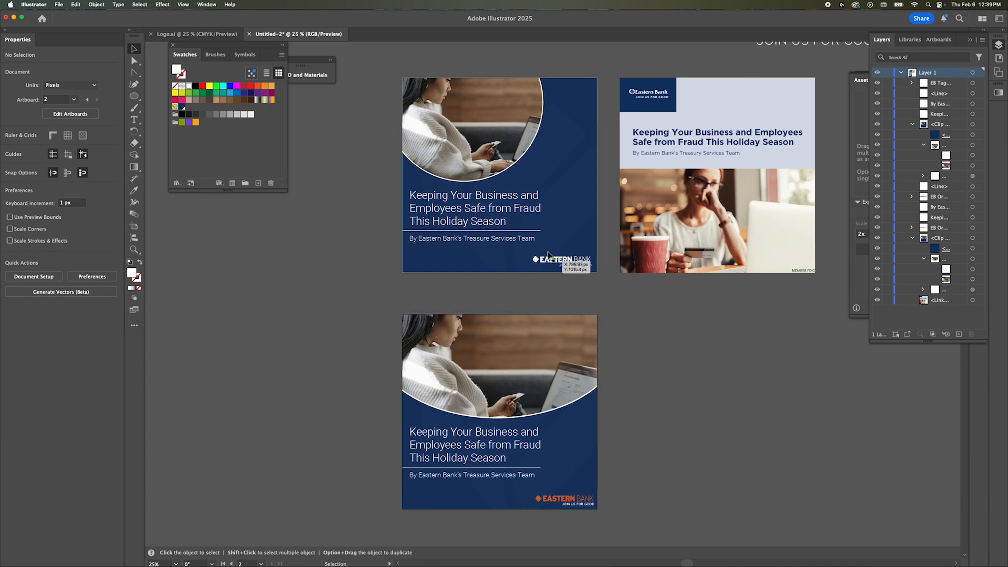
scroll(588, 291, "down", 5)
scroll(588, 291, "up", 2)
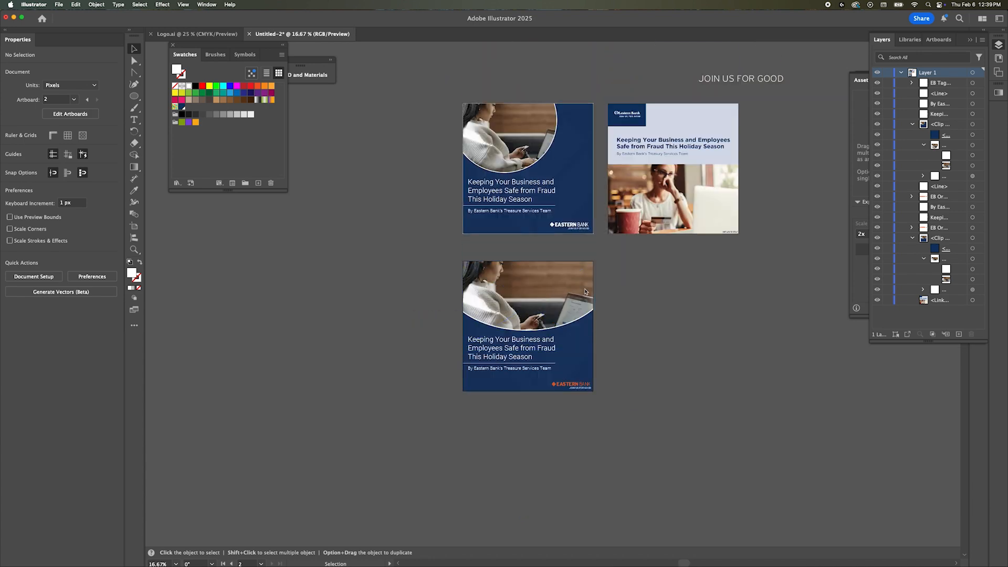
Step: Duplicate the second post's artboard with its artwork to make a third post beside it
key("shift+o")
left_click_drag(500, 293, 646, 294)
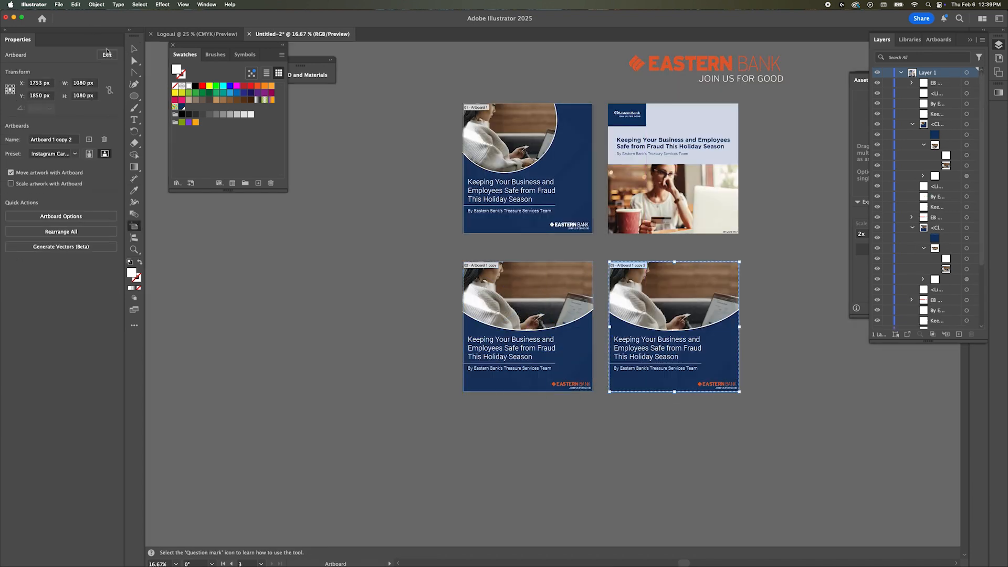
key("v")
Step: Delete the photo from the third post's background group and shift the large logo mark toward the artboard's left side
double_click(696, 286)
left_click(698, 285)
key("Delete")
left_click_drag(710, 306, 652, 306)
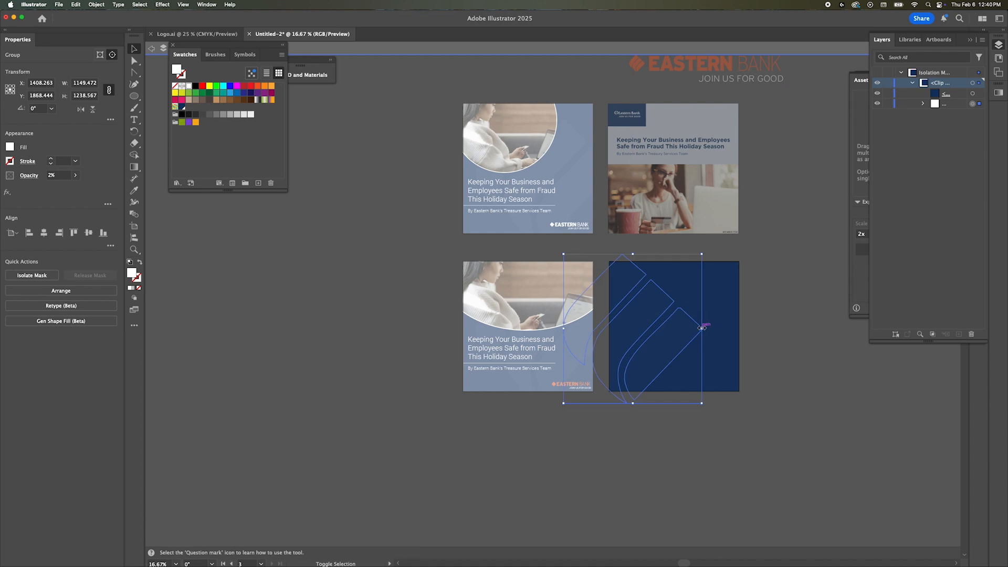
Step: Set the large logo mark's opacity to 100%
left_click(75, 175)
left_click_drag(21, 185, 74, 186)
scroll(632, 380, "up", 2)
Step: Place the photo of the man holding a bank card, size it to 1000 px wide, and position it over the logo mark
double_click(618, 482)
double_click(716, 274)
key("super+Tab")
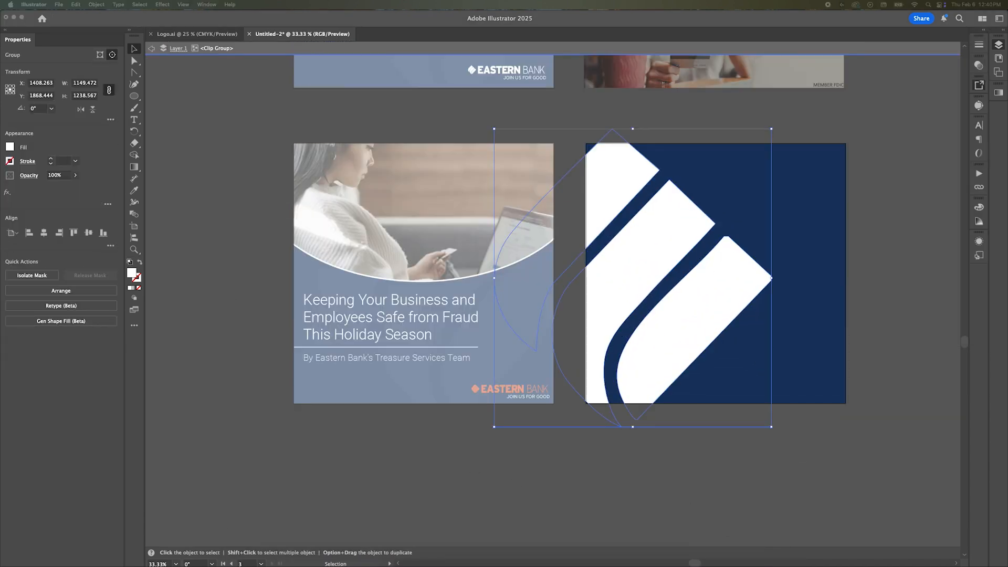
left_click_drag(0, 219, 633, 219)
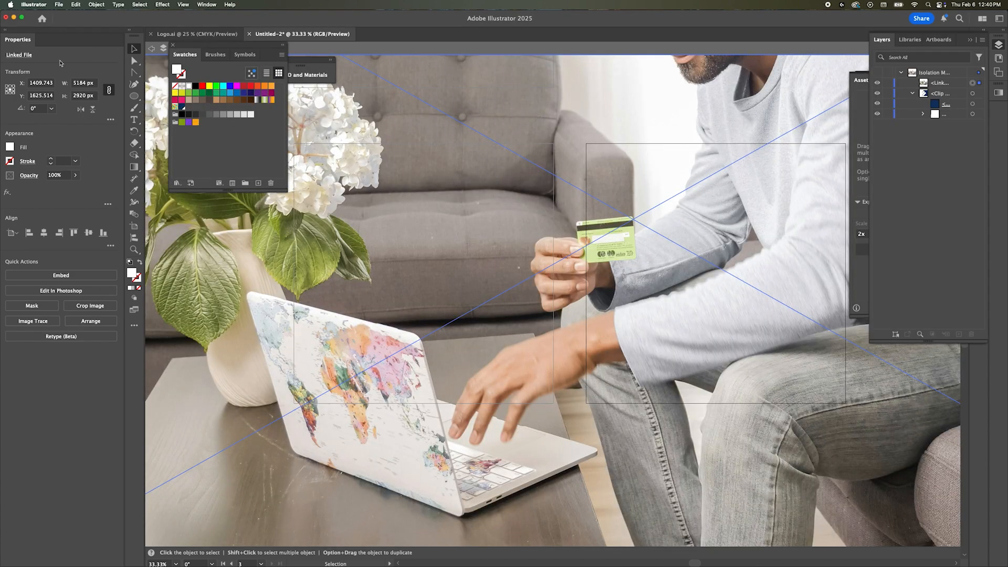
left_click(79, 83)
type("1000")
key("Return")
left_click_drag(754, 287, 900, 369)
left_click_drag(710, 313, 759, 359)
Step: Try to clip the photo with the large logo mark inside the background group, and undo the attempt
key("super+shift+[")
key("super+z")
key("super+x")
left_click(657, 275)
key("super+b")
left_click(658, 275, "shift")
right_click(657, 274)
left_click(688, 413)
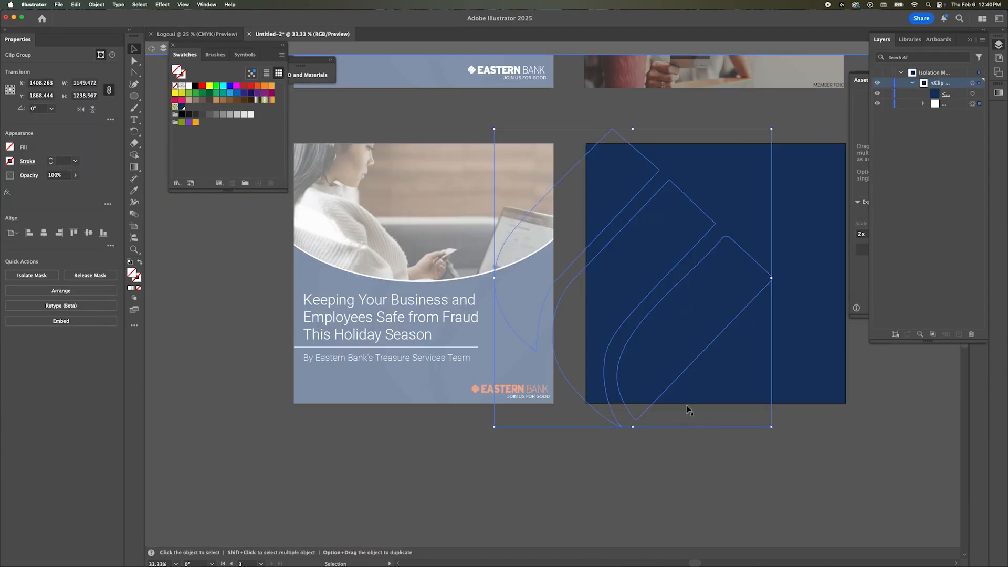
left_click(972, 124)
double_click(753, 465)
key("super+z")
key("super+z")
key("super+z")
Step: Move the large logo mark out of the third post's background group onto the main layer
left_click(679, 131)
left_click(688, 210)
key("super+x")
key("super+z")
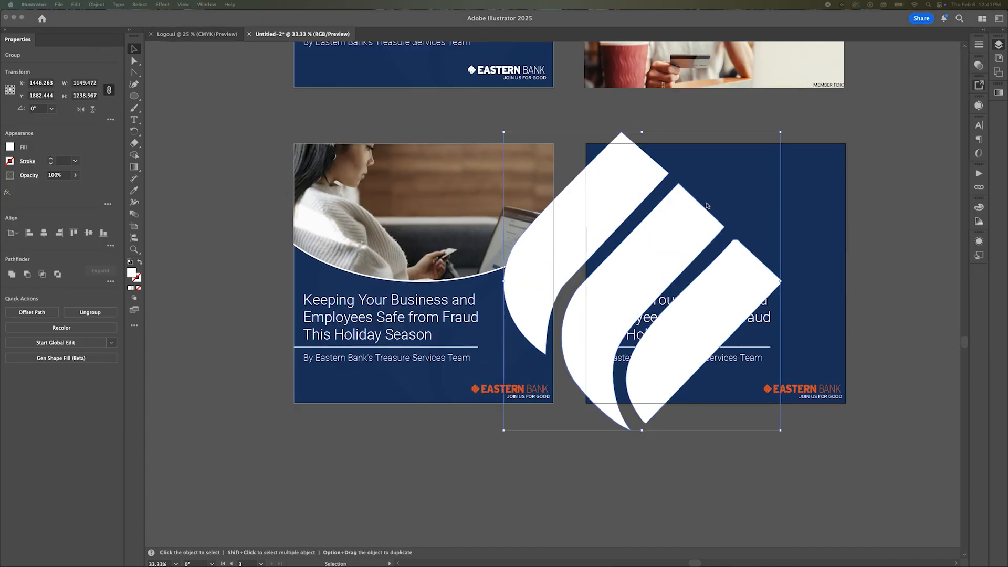
Step: Set the photo of the man with the card to 1000 px high, then position and scale it over the logo mark
left_click(81, 96)
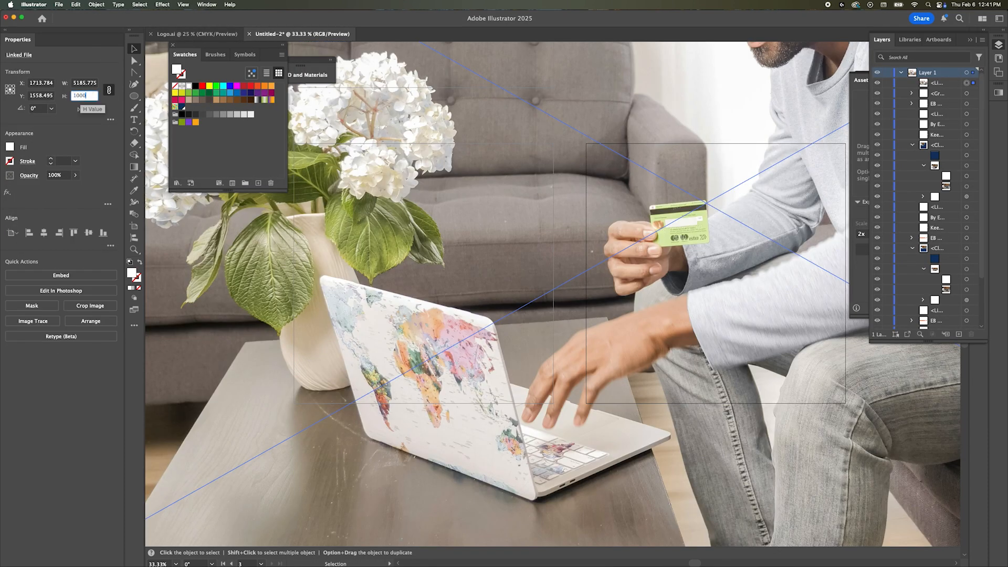
type("1000")
key("Return")
left_click_drag(645, 210, 572, 261)
left_click_drag(797, 374, 867, 420)
Step: Try to clip the photo with the ungrouped logo mark, check the mask's separate paths, and undo the mask
key("super+bracketleft")
left_click(629, 255, "shift")
right_click(630, 255)
left_click(671, 388)
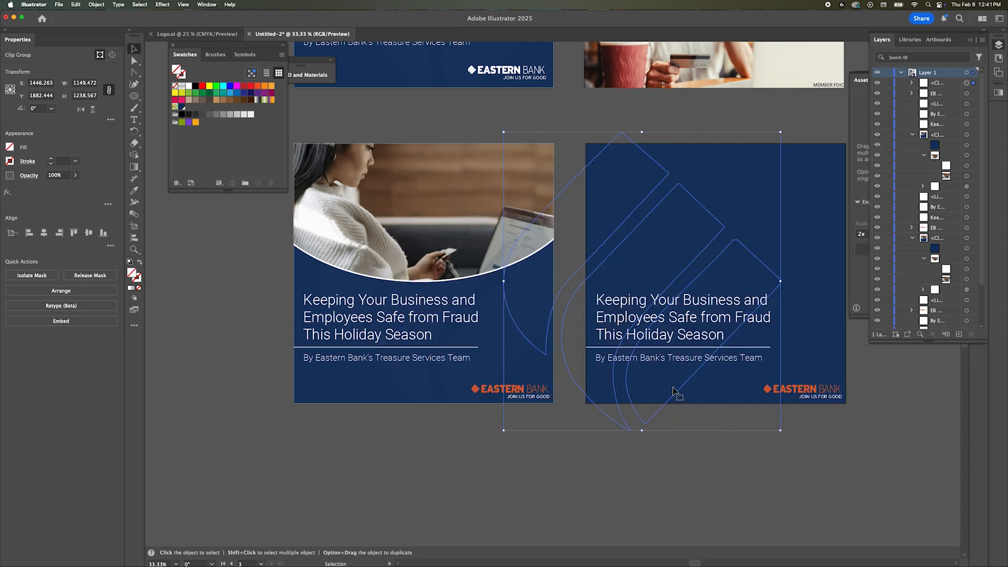
left_click(912, 83)
left_click(923, 93)
left_click(973, 104)
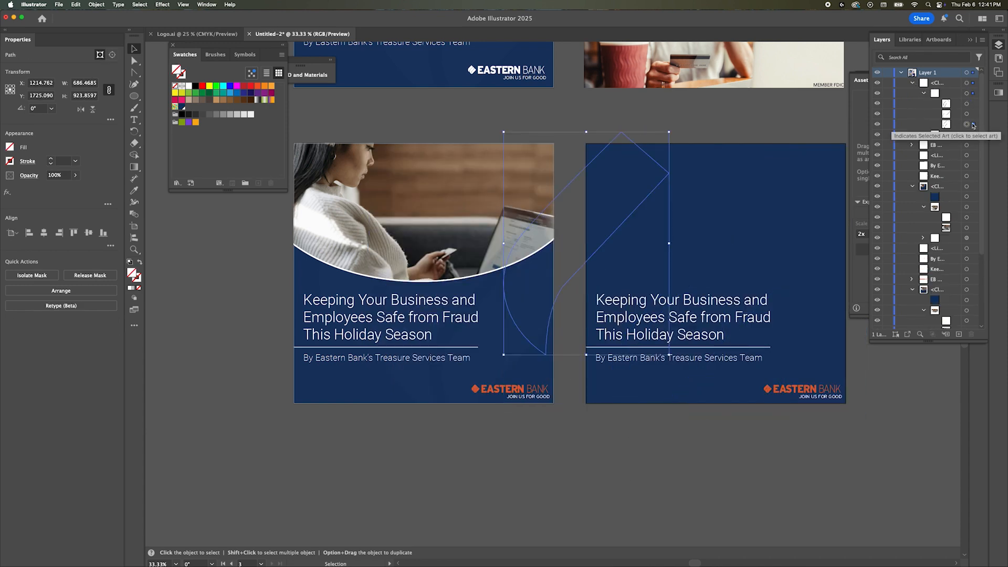
key("super+z")
key("super+z")
Step: Try the Pathfinder Trim operation on the large logo mark
left_click(675, 118)
left_click(971, 94)
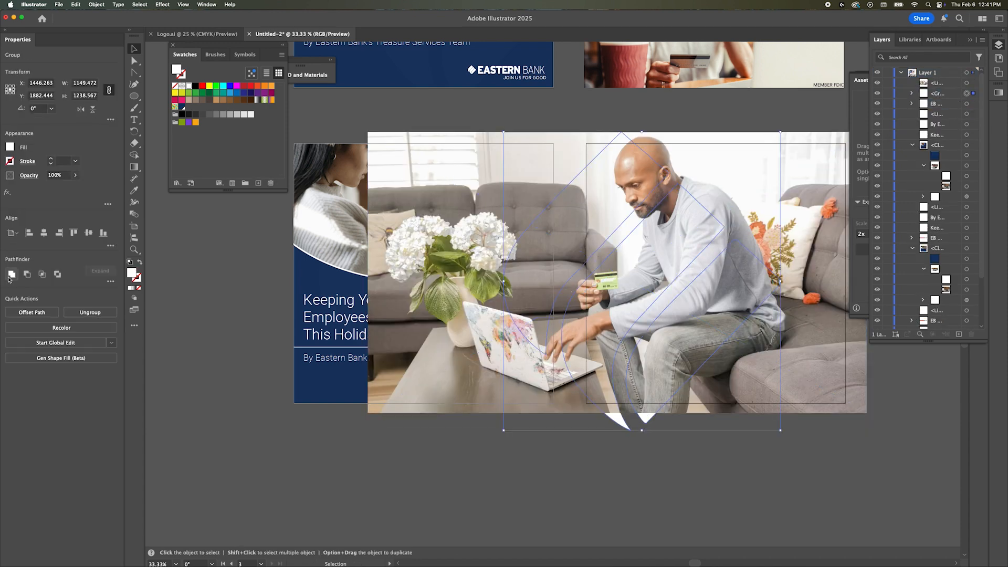
left_click(31, 336)
left_click(595, 306)
Step: Move the photo off to the right and place the large logo mark in the empty area below the posts
left_click_drag(648, 314, 998, 517)
left_click(684, 316)
left_click_drag(684, 316, 590, 413)
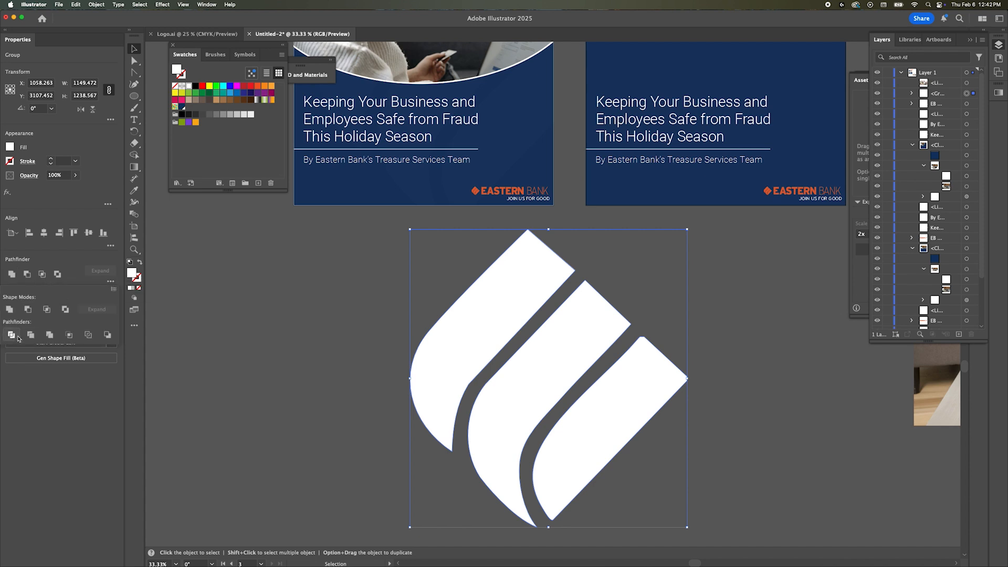
Step: Try the Pathfinder Outline and Minus Front operations on the logo mark, undoing each one
left_click(88, 337)
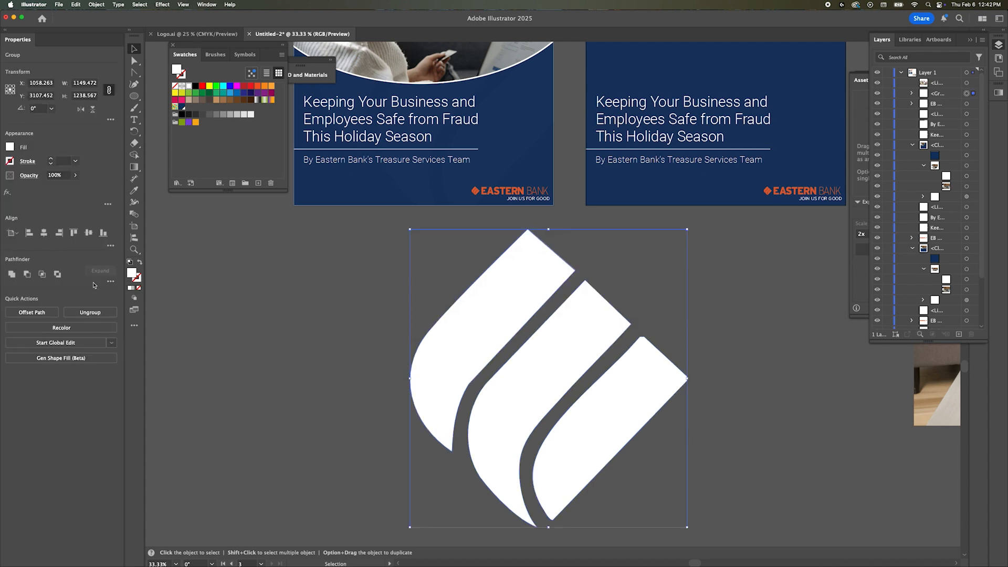
key("super+z")
left_click(913, 93)
right_click(526, 294)
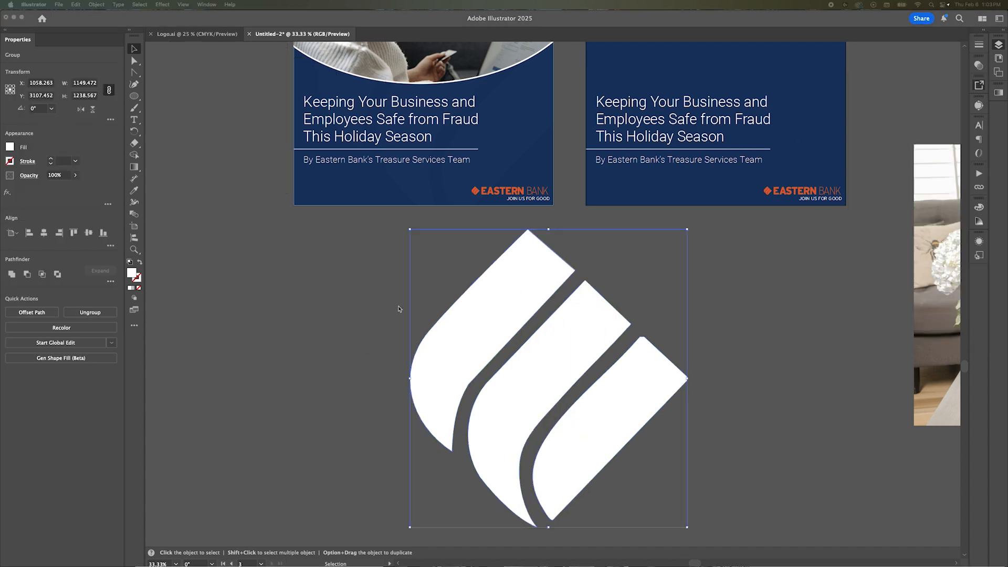
left_click(28, 274)
key("super+z")
Step: Try Pathfinder Intersect, Trim, Crop, Minus Back, Unite and Minus Front on the logo mark's separate paths
left_click(42, 274)
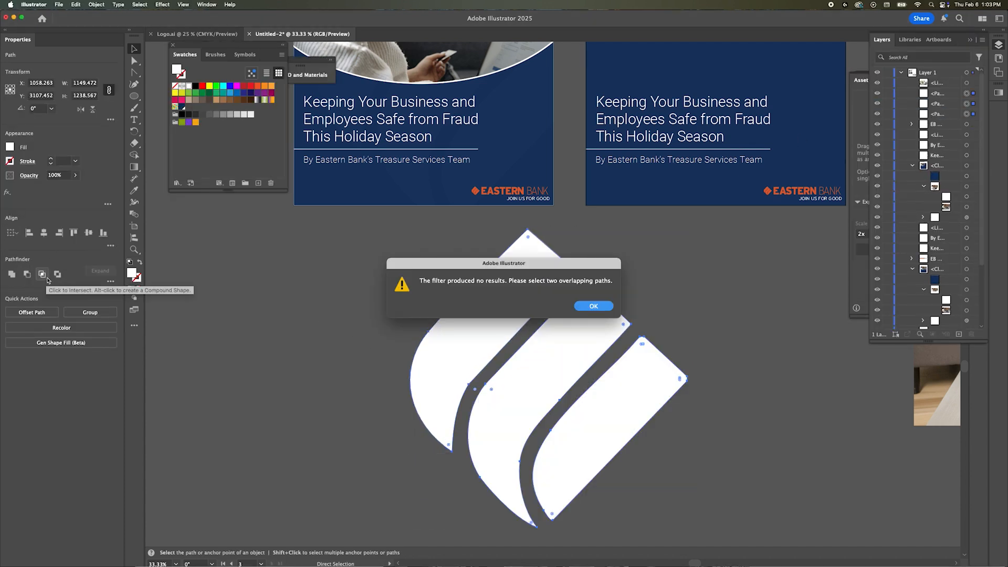
left_click(594, 306)
left_click(111, 282)
left_click(30, 335)
left_click(596, 305)
left_click(70, 335)
left_click(596, 305)
left_click(108, 335)
left_click(596, 305)
left_click(11, 309)
left_click(595, 305)
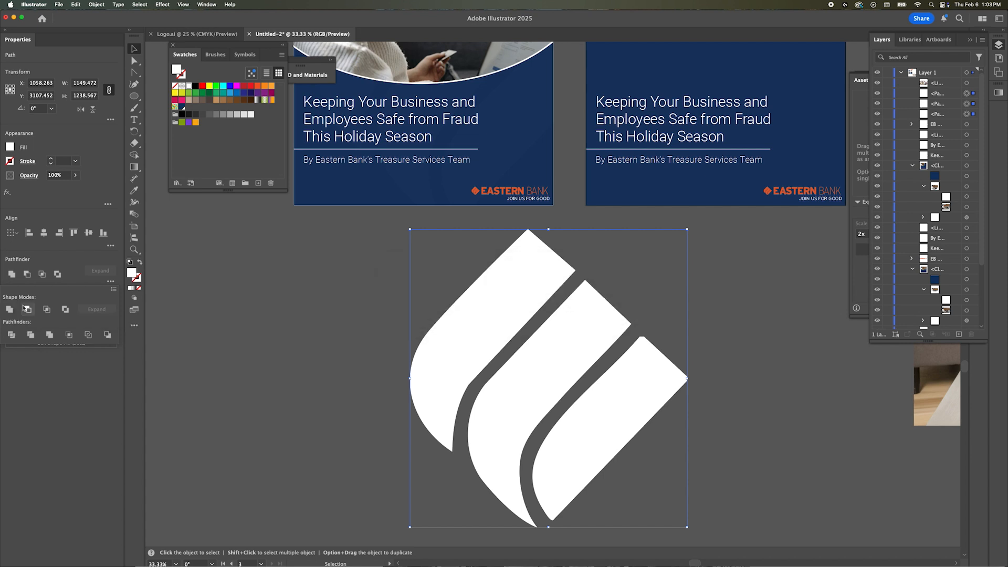
left_click(28, 310)
left_click(594, 305)
Step: Rasterize the large logo mark into an image and move it slightly to the right below the posts
left_click(632, 454)
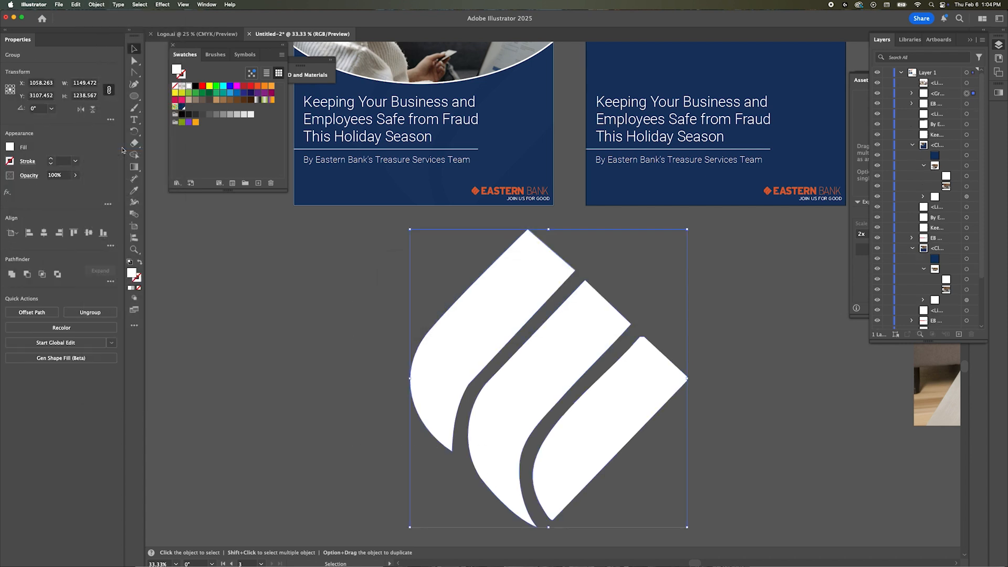
left_click_drag(488, 318, 526, 315)
scroll(681, 278, "down", 2)
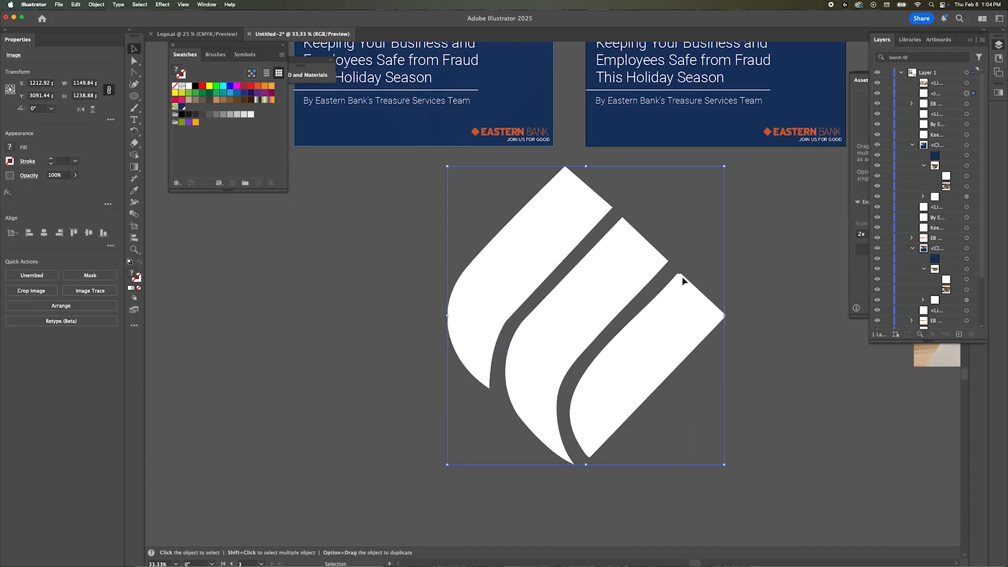
Step: Move the photo below the posts, send it behind the rasterized logo mark and position the mark over it
scroll(687, 252, "down", 1)
scroll(688, 251, "right", 3)
left_click_drag(783, 219, 327, 282)
key("super+[")
left_click_drag(644, 394, 679, 414)
left_click_drag(627, 363, 625, 357)
Step: Try clipping the photo with the rasterized logo mark, and undo the attempt
left_click(518, 331, "shift")
right_click(520, 334)
left_click(583, 427)
key("super+z")
Step: Move the rasterized logo mark to the photo's right edge and try Image Trace on it with a black fill
left_click(518, 417)
mouse_move(486, 285)
left_mouse_down()
mouse_move(697, 314)
mouse_move(666, 314)
left_mouse_up()
left_click(88, 291)
left_click(230, 492)
left_click(10, 147)
left_click(25, 181)
left_click_drag(718, 295, 761, 293)
left_click(90, 290)
left_click(92, 312)
left_click(611, 304)
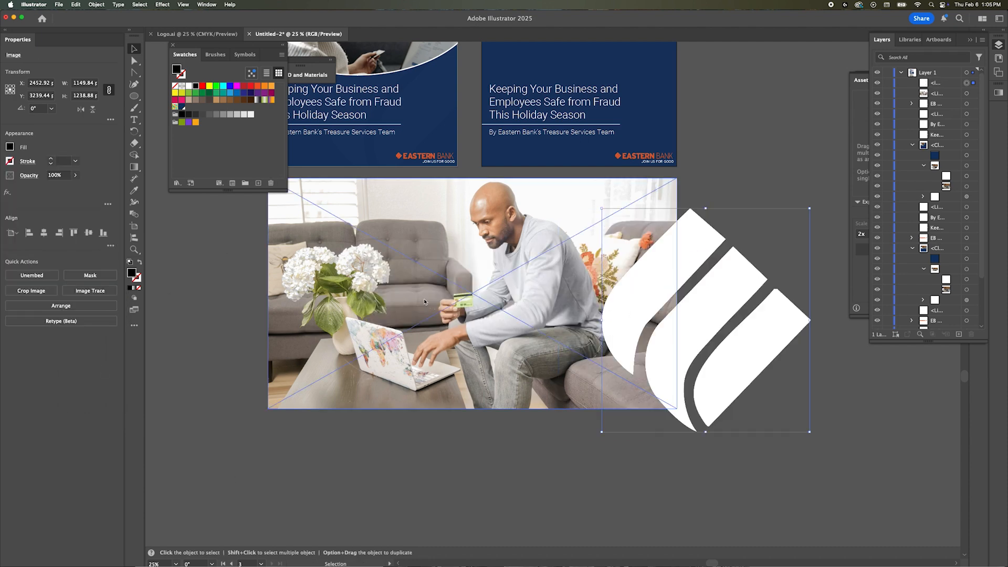
Step: Delete the rasterized logo mark overlapping the photo
key("Delete")
key("super+Tab")
left_click(609, 284)
key("super+Tab")
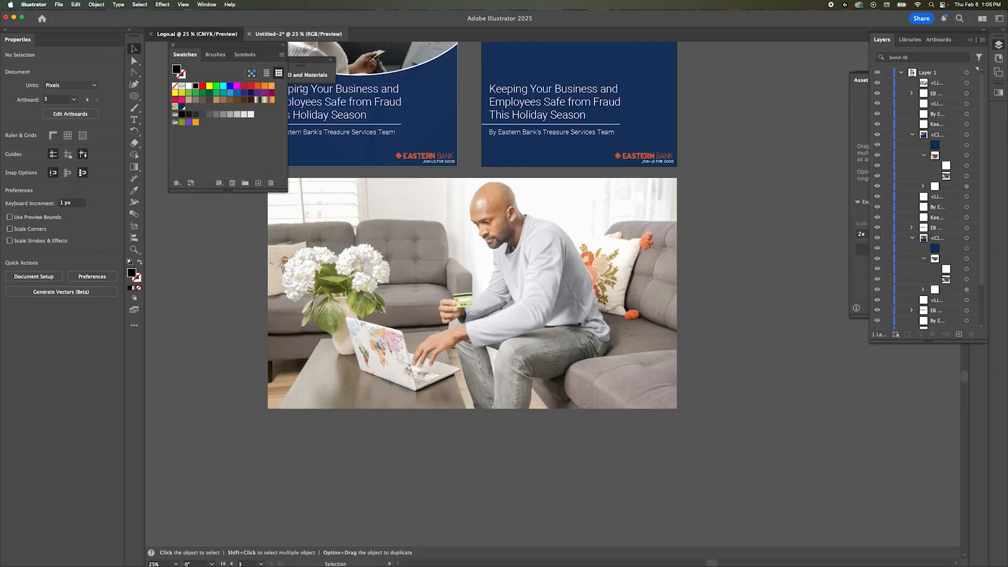
Step: In Logo.ai, paste a copy of the black emblem and enlarge it to about 756 × 814 below the logos
left_click(196, 34)
double_click(580, 155)
key("super+c")
key("Escape")
key("super+v")
left_click_drag(543, 310, 433, 431)
Step: Add the enlarged emblem as an export asset named EB Emblem and export it in SVG format
left_click_drag(495, 348, 921, 178)
left_click(859, 275)
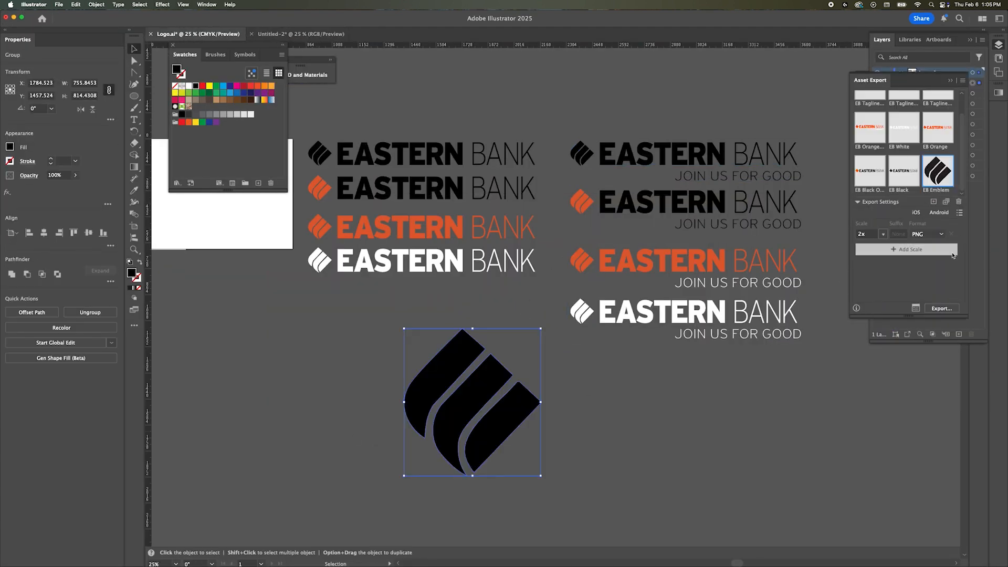
left_click(940, 234)
left_click(929, 310)
left_click(941, 309)
left_click(679, 310)
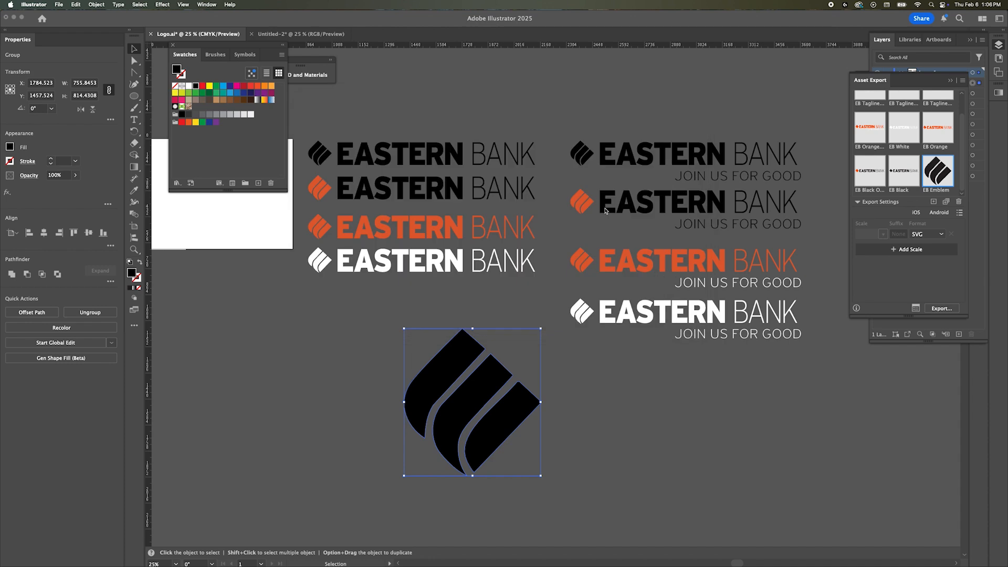
Step: Copy the emblem from EB Emblem.svg into the Untitled-2 document and enlarge it to about 1279 × 1378 px over the photo
left_click(301, 34)
key("super+Tab")
key("super+Tab")
key("super+Tab")
key("super+Tab")
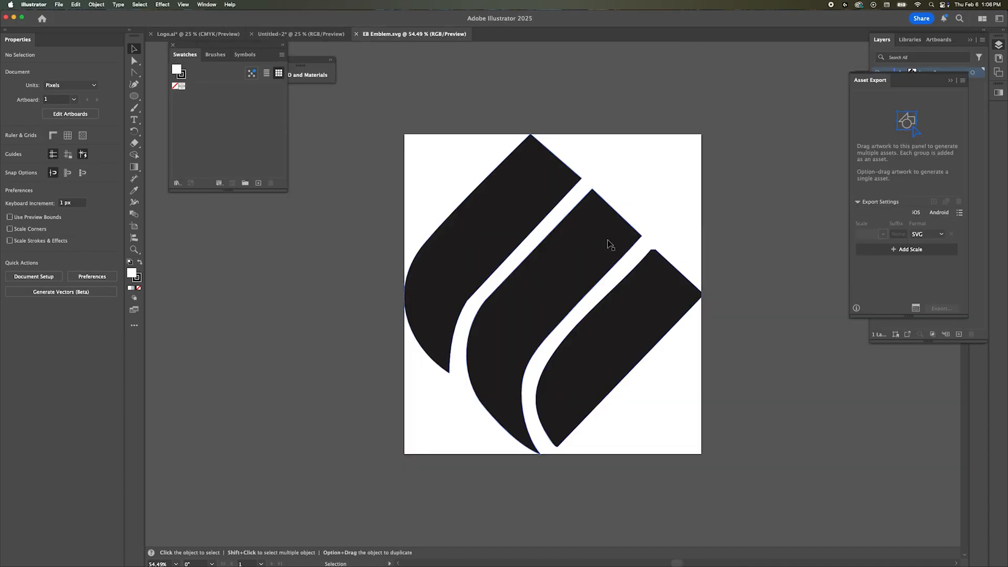
left_click_drag(608, 242, 470, 235)
key("super+z")
key("super+c")
left_click(301, 34)
key("super+v")
left_click_drag(626, 369, 672, 419)
left_click_drag(525, 312, 447, 313)
Step: Try clipping the photo with the imported emblem group
left_click(595, 200, "shift")
right_click(595, 200)
left_click(623, 331)
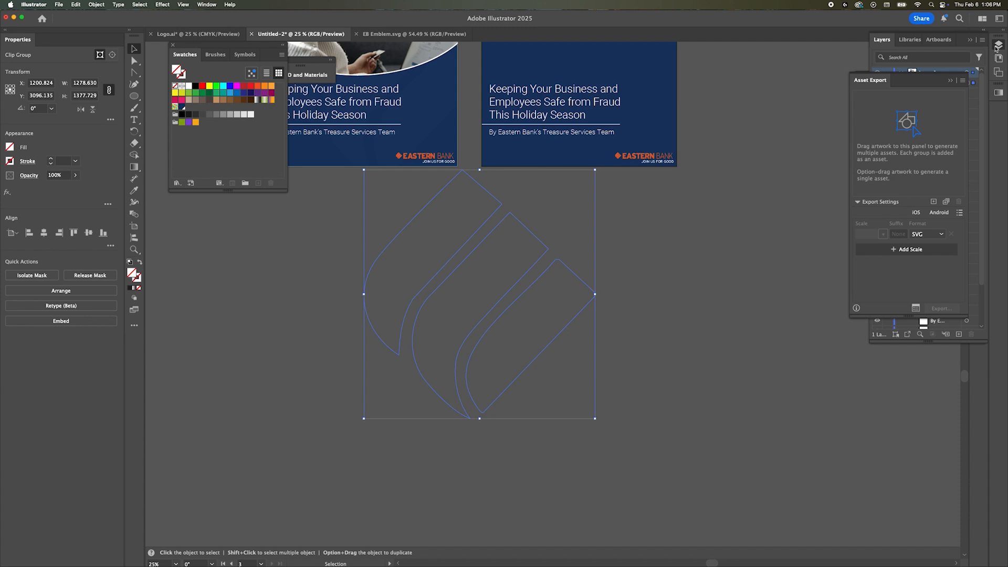
Step: Expand the clip group in the layer list and fill its emblem group with black
left_click(968, 47)
left_click(911, 83)
left_click(966, 94)
left_click(10, 147)
left_click(26, 181)
left_click(313, 236)
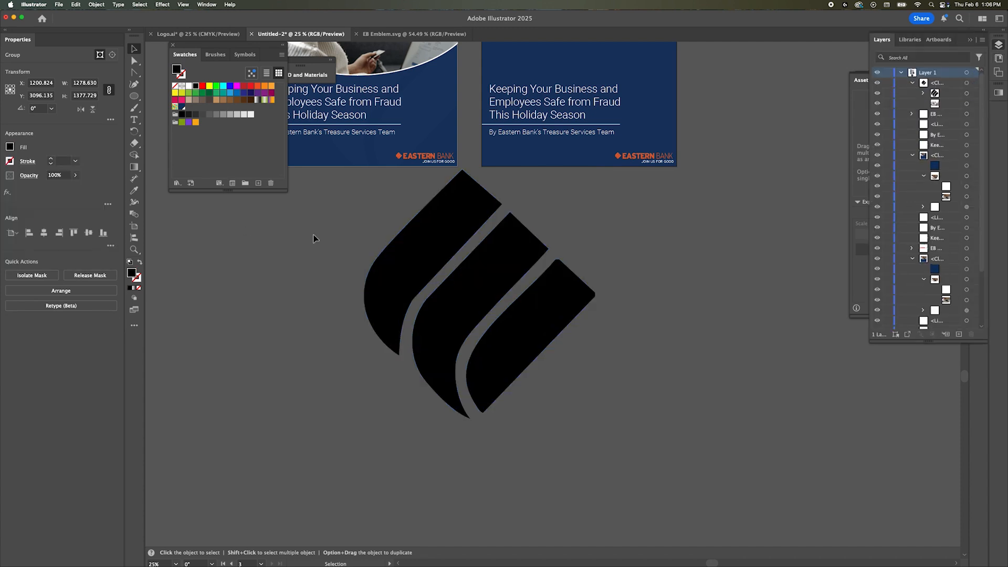
left_click(923, 92)
left_click(935, 104)
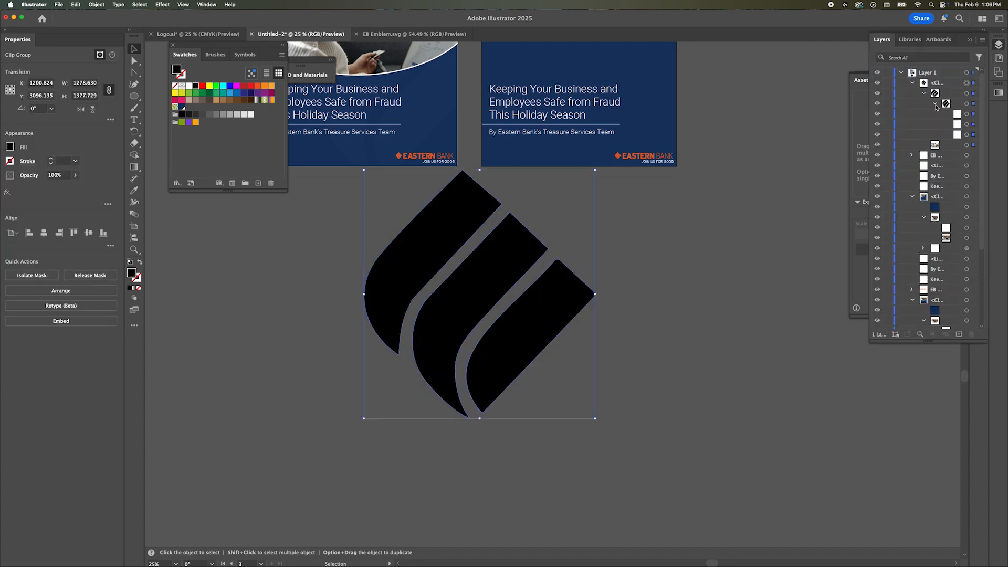
Step: Release the emblem's clipping mask and ungroup the emblem completely into separate paths
right_click(462, 231)
left_click(522, 340)
right_click(436, 241)
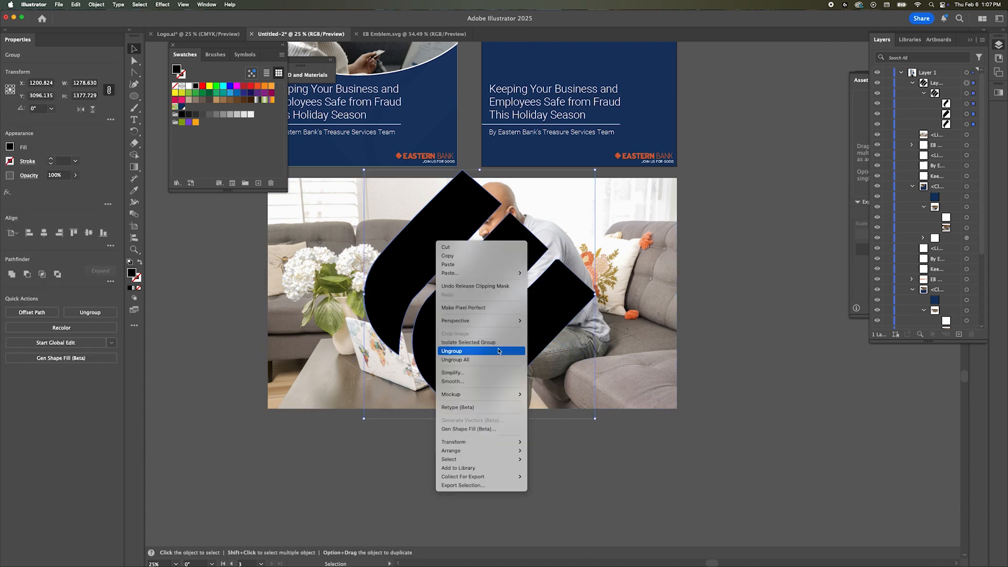
left_click(495, 360)
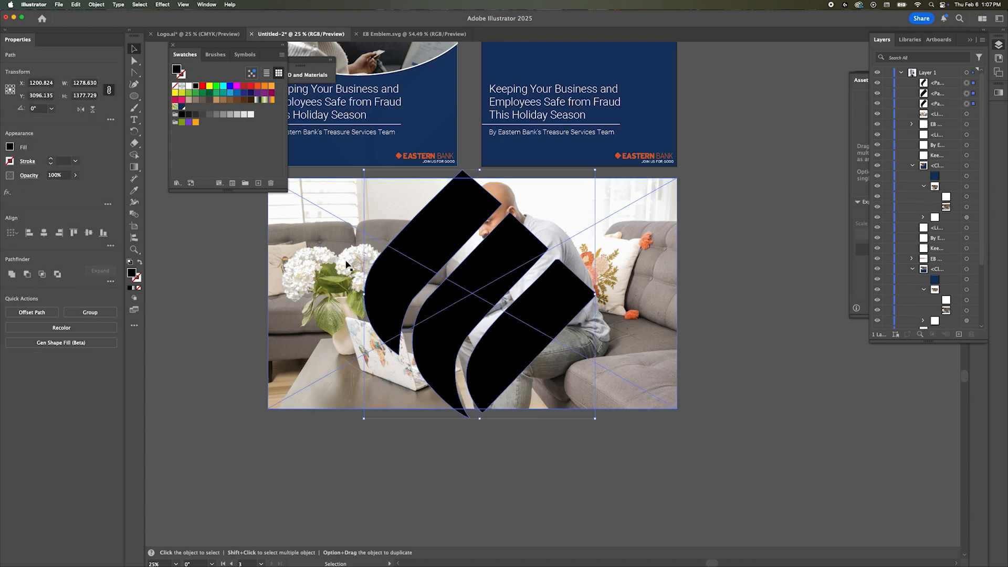
Step: Try the Convert to Shape and Path commands on the emblem's three separate paths
left_click(96, 4)
mouse_move(131, 252)
left_click(210, 253)
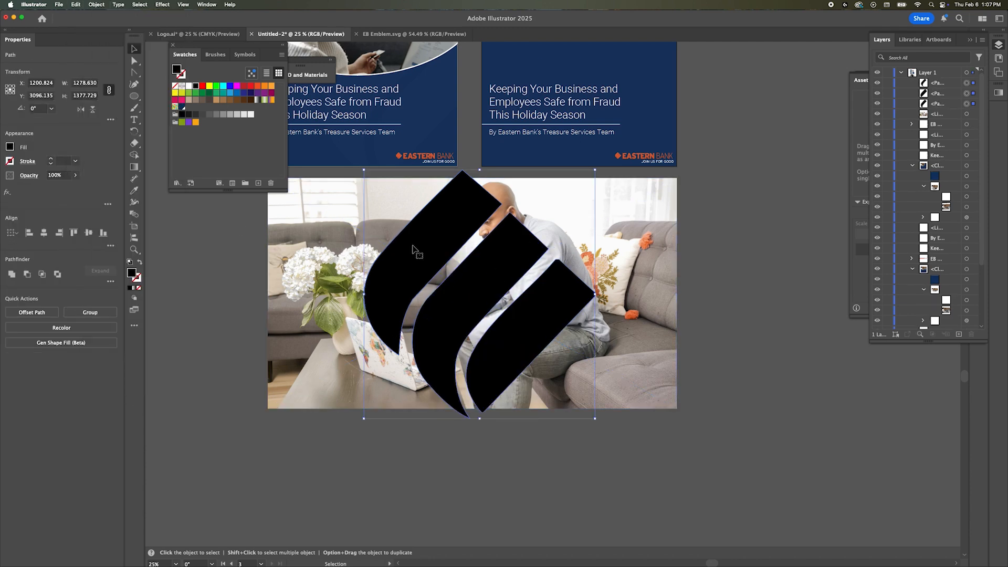
left_click(96, 4)
mouse_move(132, 237)
left_click(210, 237)
left_click(599, 314)
left_click(96, 5)
mouse_move(168, 230)
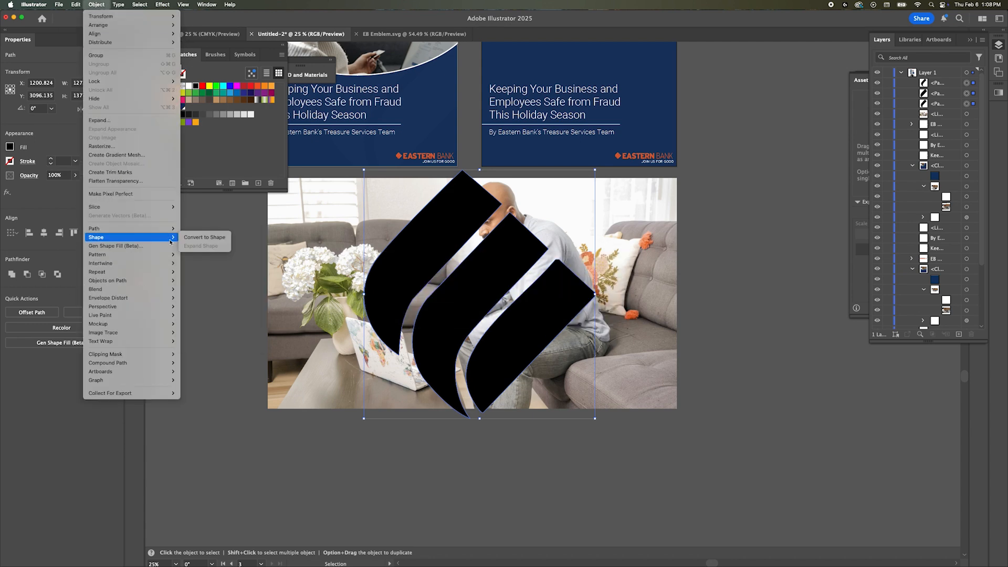
left_click(205, 223)
left_click(238, 240)
left_click(445, 241)
left_click(445, 248, "shift")
left_click(445, 249)
left_click(96, 4)
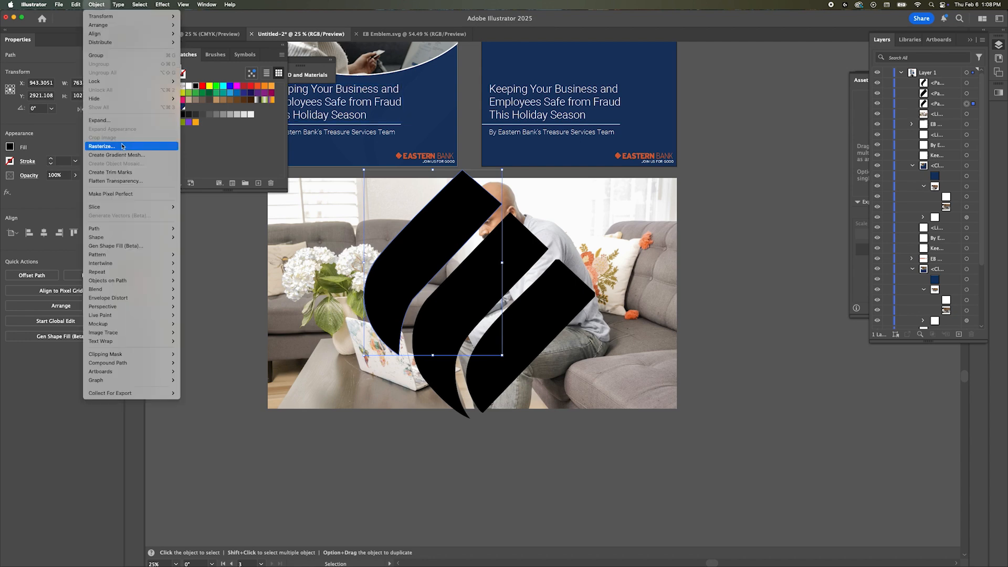
left_click(126, 147)
key("Escape")
Step: Try clipping the photo with the three separate emblem paths, and undo the attempt
left_click(332, 211, "shift")
key("super+7")
key("super+z")
Step: Enlarge the photo to about 2355 px wide and combine the three emblem paths into one compound path
left_click(630, 226)
left_click_drag(677, 178, 692, 169)
left_click(452, 226)
left_click(499, 263, "shift")
left_click(547, 315, "shift")
right_click(547, 315)
left_click(595, 445)
Step: Clip the photo with the compound emblem path and move the result over the blue post without a photo
right_click(520, 326)
left_click(571, 445)
left_click(580, 368, "shift")
right_click(516, 329)
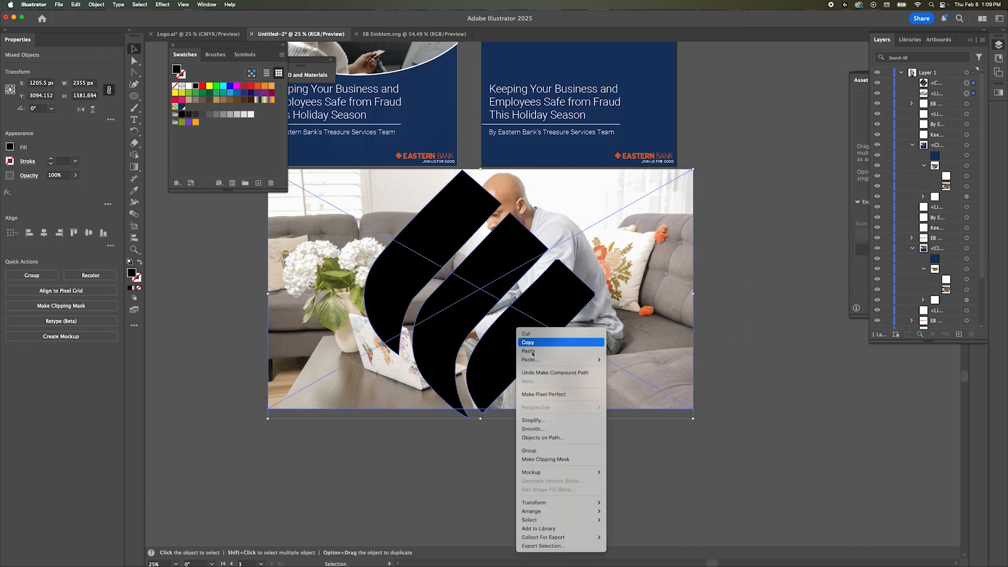
left_click(551, 459)
left_click(659, 411)
scroll(659, 411, "up", 2)
left_click_drag(476, 374, 546, 143)
key("super+equal")
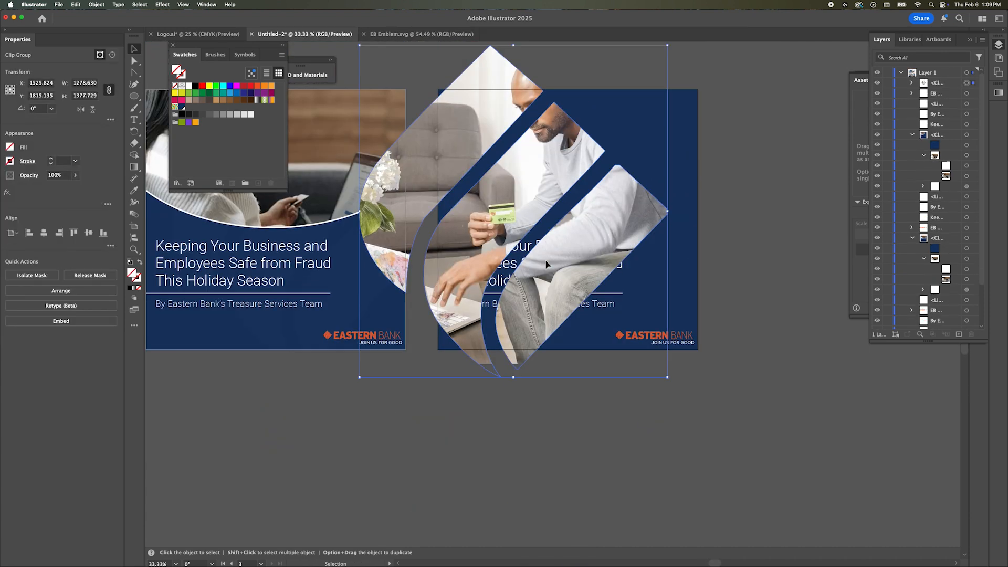
Step: Cut the emblem-shaped photo and paste it inside the blue post's clip group
left_click(674, 297)
left_click(632, 226)
key("super+x")
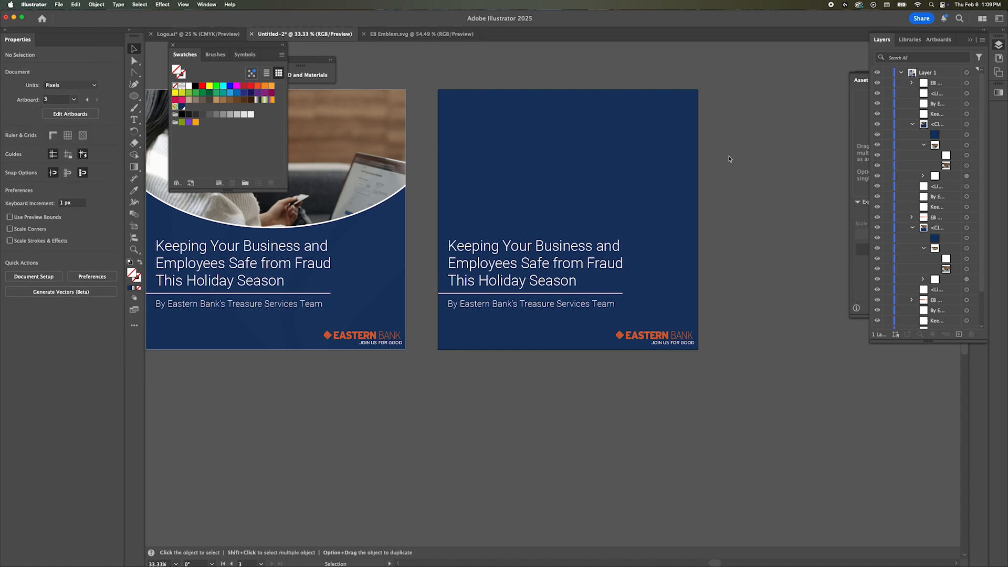
double_click(669, 168)
key("super+b")
left_click_drag(937, 104, 938, 88)
Step: Shift the emblem shape left so the post's edge crops it, and resize its inner photo to about 1932 × 1088 px
double_click(744, 184)
double_click(660, 215)
double_click(660, 214)
double_click(660, 214)
key("Escape")
double_click(661, 214)
double_click(660, 214)
key("a")
left_click(660, 214)
key("Escape")
left_click(709, 149)
key("v")
double_click(635, 214)
mouse_move(635, 213)
left_mouse_down()
mouse_move(569, 213)
mouse_move(630, 189)
mouse_move(681, 191)
mouse_move(621, 209)
left_mouse_up()
left_click_drag(195, 379, 245, 353)
left_click_drag(761, 59, 717, 88)
Step: Mirror the photo horizontally inside the emblem shape, nudge it left and exit isolation mode
left_click(76, 5)
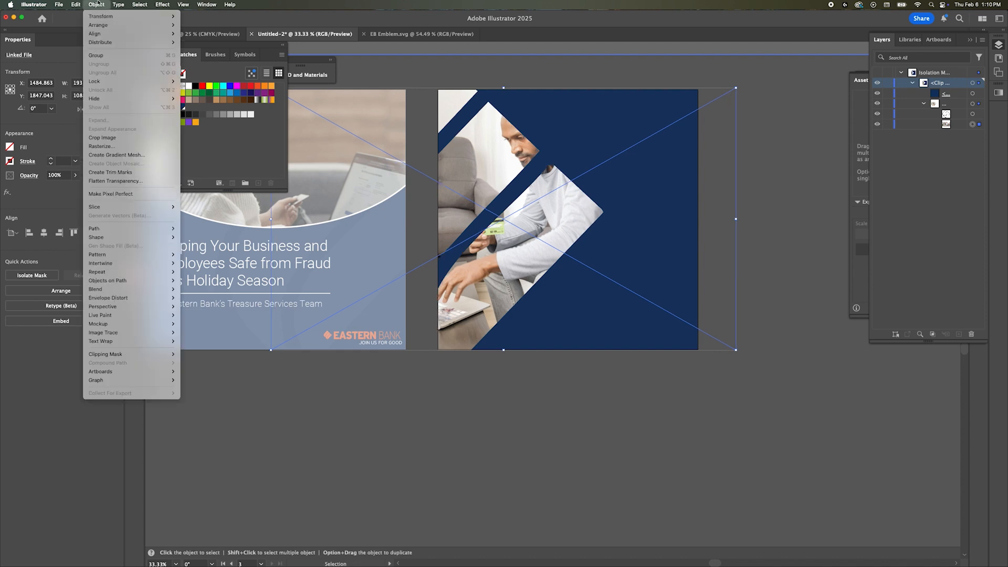
mouse_move(96, 5)
left_click(205, 46)
left_click(555, 354)
key("shift+Left")
key("shift+Left")
key("shift+Left")
key("shift+Left")
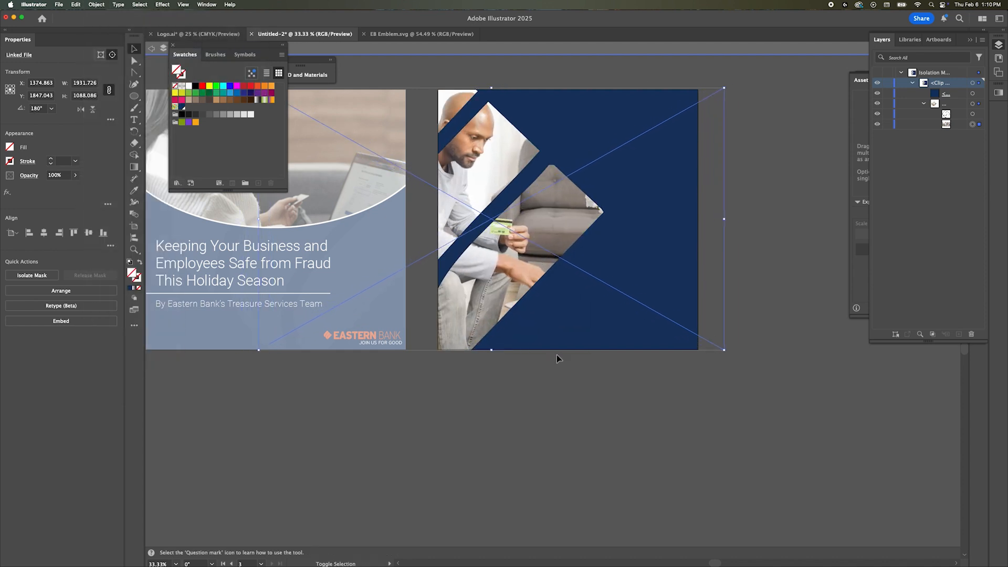
key("Escape")
Step: Move the headline to the post's upper-right corner, right-align it and fit its text box to about 662 × 302 px
left_click_drag(458, 270, 522, 139)
left_click(42, 310)
left_click_drag(602, 163, 601, 186)
double_click(636, 153)
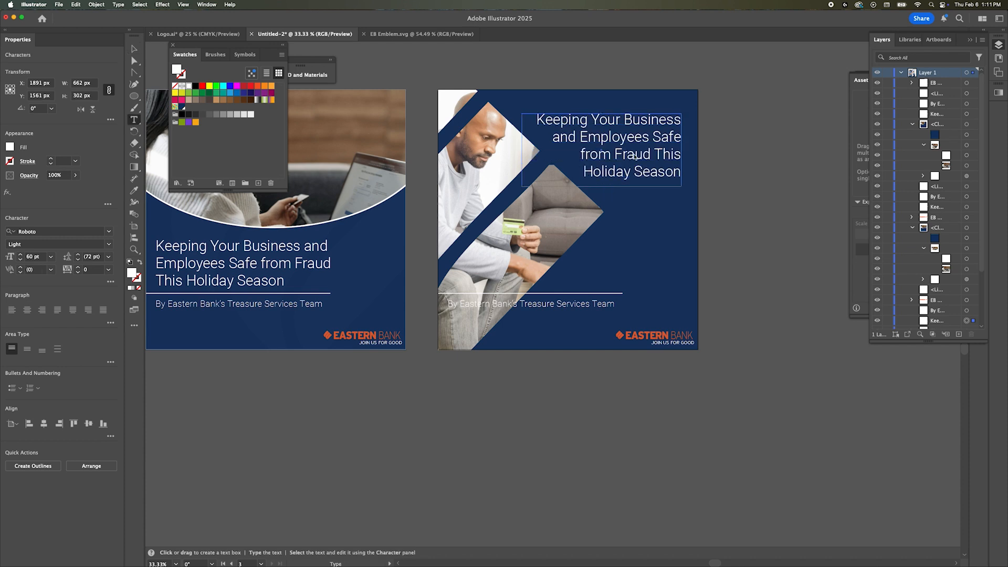
key("Escape")
left_click_drag(628, 147, 633, 141)
Step: Shorten the divider line and place it under the headline, and narrow the byline into a two-line text box
left_click(518, 294)
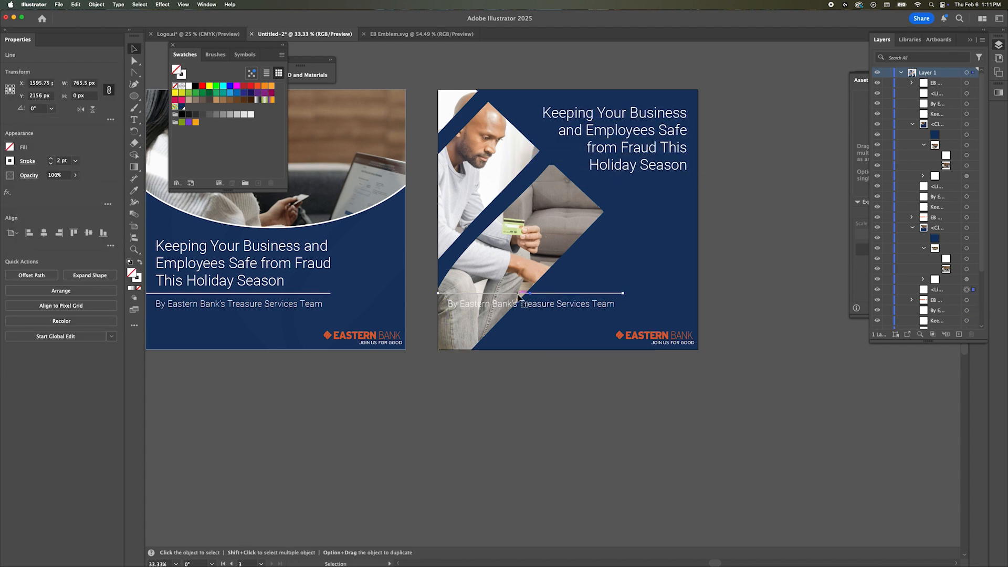
left_click_drag(684, 182, 685, 180)
left_click(451, 319)
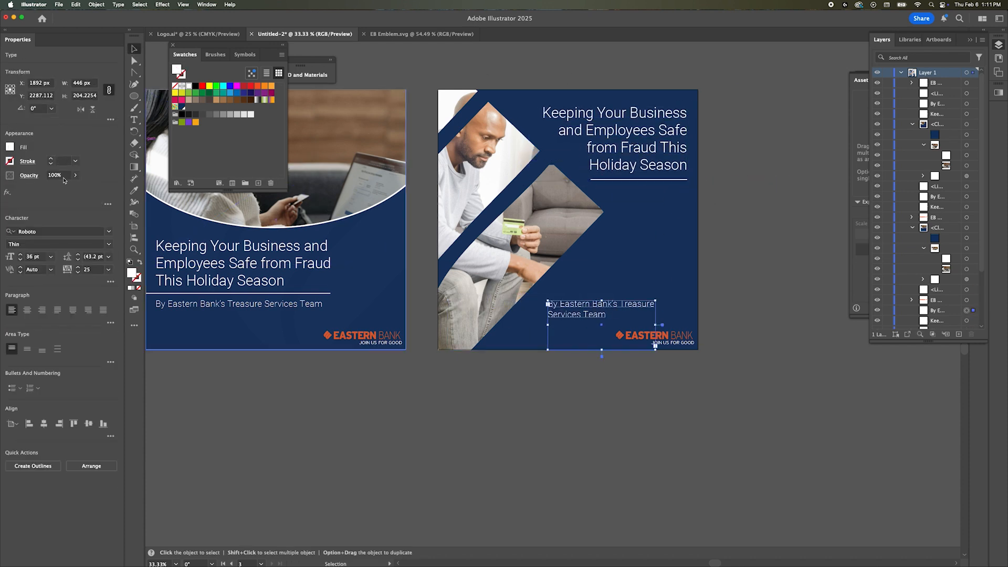
Step: Set the headline's leading to 80 pt and place the divider line above the right-aligned byline
key("shift+Up")
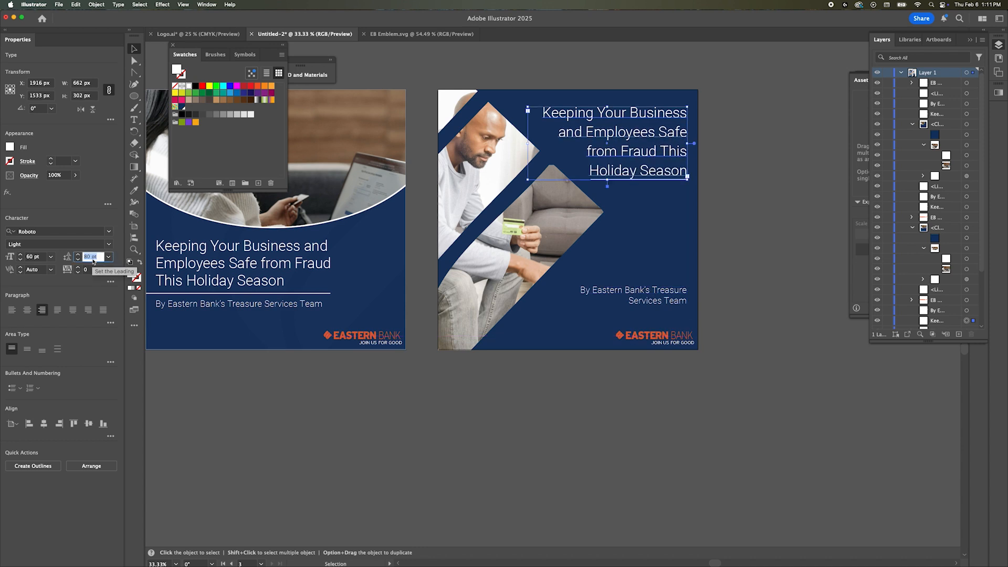
left_click(769, 174)
left_click_drag(655, 283, 661, 283)
left_click(757, 255)
Step: Try the Eastern Bank logo under the headline, and place it near the post's bottom edge beside the photo
left_click_drag(664, 331, 658, 200)
left_click(823, 234)
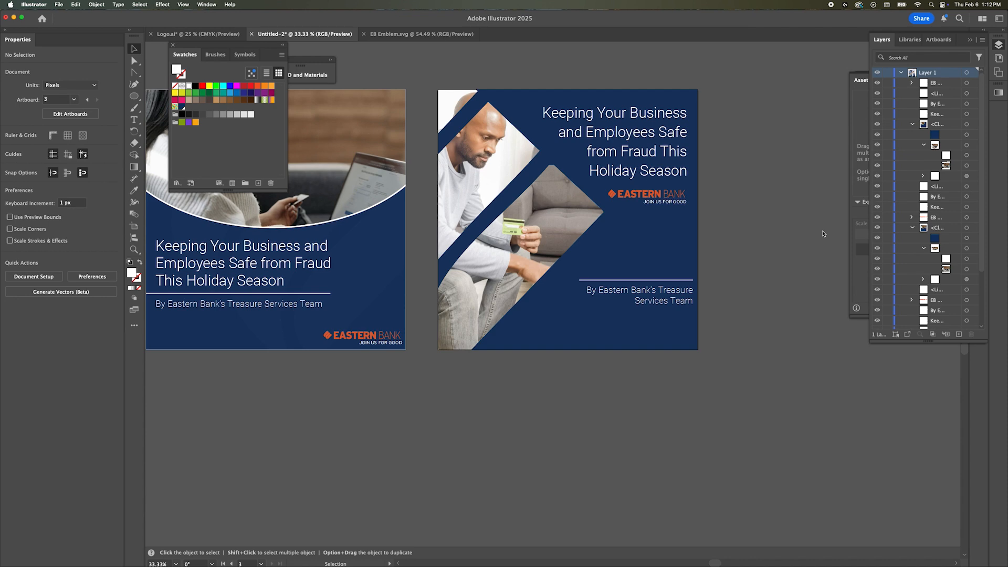
scroll(735, 236, "up", 3)
scroll(682, 239, "down", 1)
left_click(651, 241)
left_click_drag(582, 375, 582, 375)
left_click_drag(580, 375, 570, 376)
scroll(582, 398, "up", 3)
Step: Center the JOIN US FOR GOOD tagline horizontally under the full Eastern Bank logo
double_click(561, 327)
left_click(562, 326)
left_click(572, 348, "shift")
left_click(46, 384)
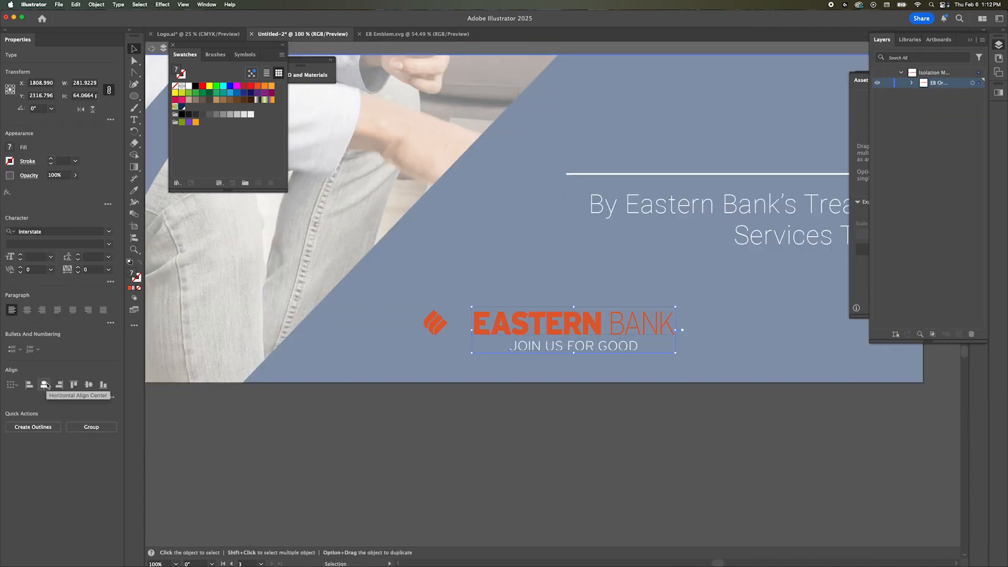
key("super+z")
left_click(483, 324)
left_click(44, 233)
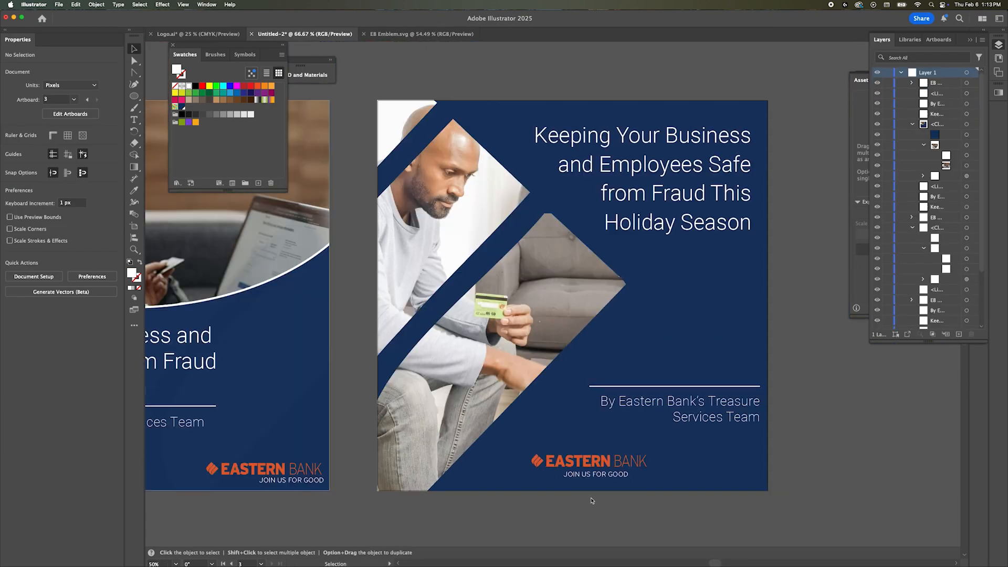
Step: Shift the Eastern Bank logo slightly left and move the byline above the divider line
left_click(489, 486)
scroll(790, 510, "up", 1)
left_click(791, 509)
left_click_drag(670, 414, 674, 371)
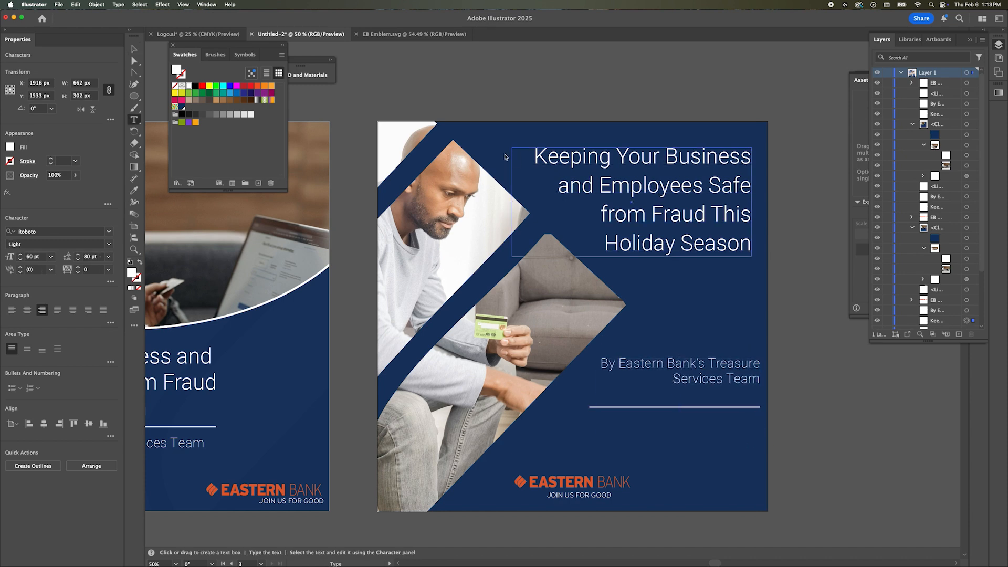
Step: Try the headline's opening lines in Roboto Regular at 80 pt
left_click_drag(532, 159, 702, 187)
left_click(35, 257)
key("shift+Up")
key("shift+Up")
left_click(109, 244)
left_click(39, 294)
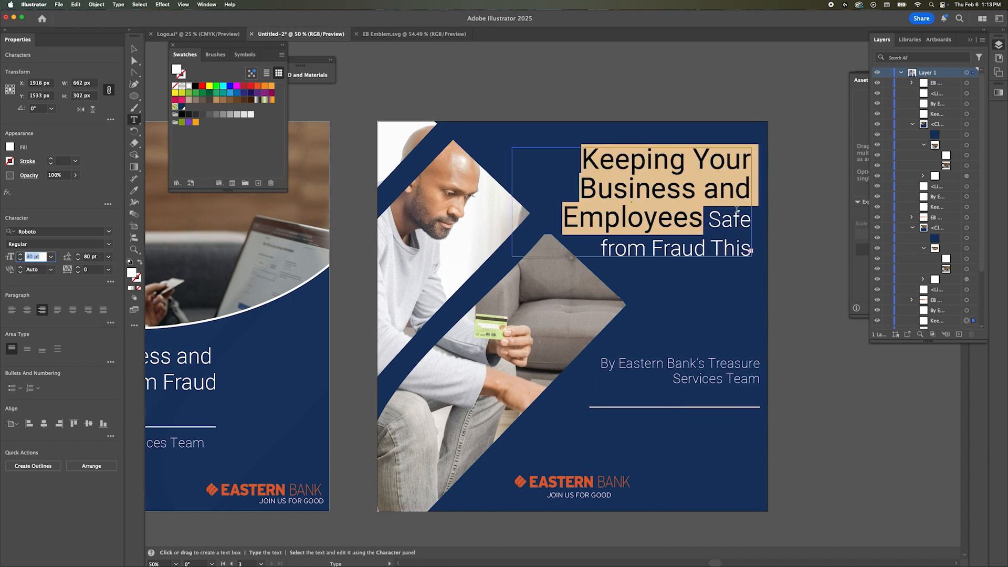
Step: Add line breaks before "Safe" and within the "from Fraud This" line, and extend the headline's text box downward
left_click(709, 218)
key("Return")
left_click(653, 248)
key("Return")
key("Escape")
left_click_drag(631, 257, 638, 331)
Step: Rework the breaks so "Safe from Fraud" and "This Holiday Season" form separate lines, and widen the headline's text box to 817 px
double_click(660, 249)
key("BackSpace")
key("Left")
key("Left")
key("BackSpace")
key("Right")
key("Right")
key("Right")
key("Right")
key("Right")
key("Right")
key("Return")
key("Escape")
mouse_move(685, 181)
left_mouse_down()
mouse_move(687, 212)
mouse_move(684, 177)
left_mouse_up()
left_click_drag(511, 233, 457, 230)
Step: Set the text size of "Keeping Your Business and Employees" to 68 pt
triple_click(624, 186)
left_click(35, 259)
key("Down")
key("Down")
key("Down")
key("Down")
key("Down")
key("Down")
key("Down")
key("Down")
key("Down")
key("Down")
key("Down")
key("Down")
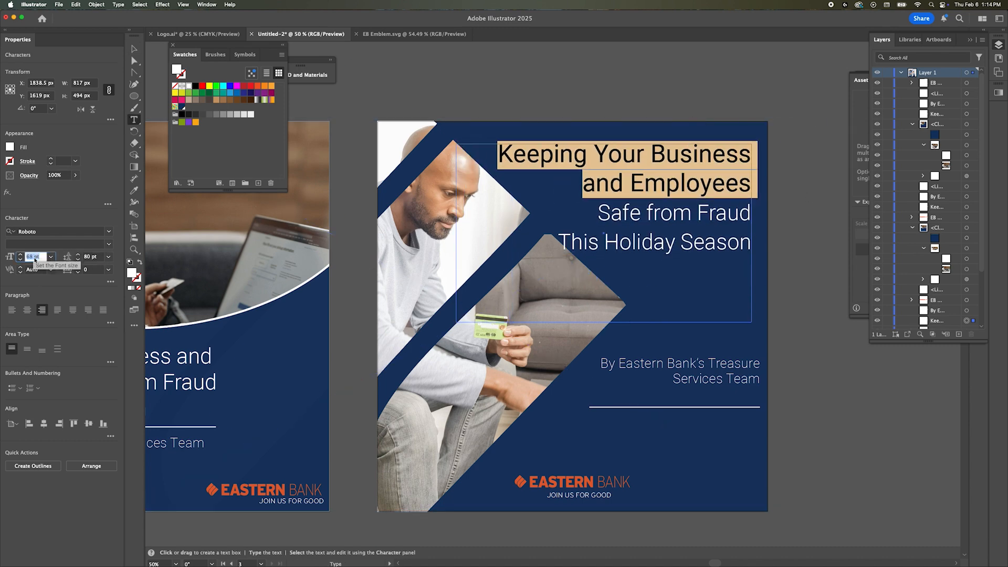
Step: Change "Keeping Your Business and Employees" to Roboto Light and enlarge it slightly so "and" starts the second line
left_click_drag(599, 213, 759, 258)
left_click(690, 171)
triple_click(690, 172)
left_click(108, 244)
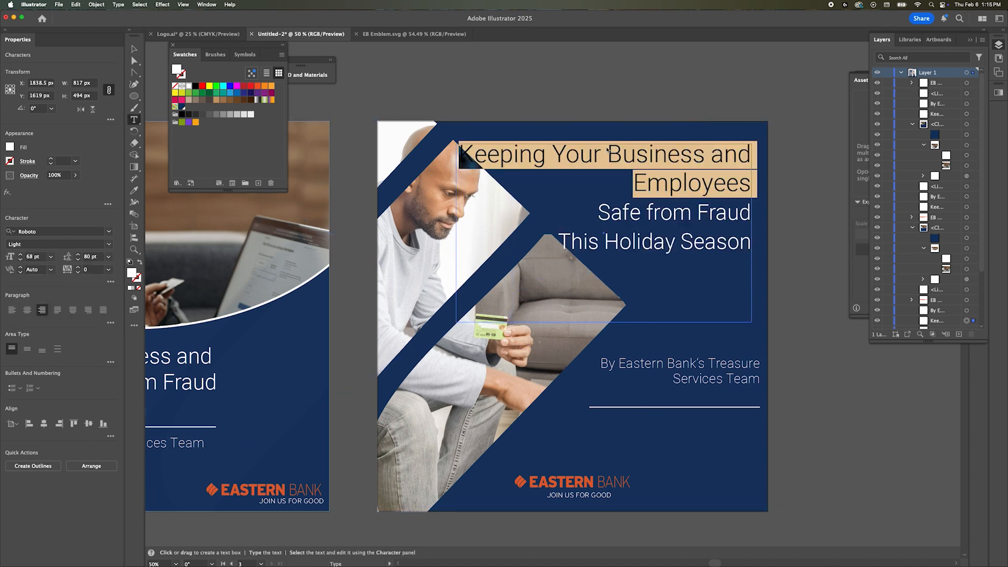
left_click(37, 260)
key("Up")
key("Up")
Step: Make "Safe from Fraud This Holiday Season" bold
left_click_drag(598, 213, 774, 253)
left_click(20, 259)
left_click(20, 259)
left_click(20, 259)
left_click(20, 259)
left_click(108, 244)
left_click(70, 324)
Step: Remove the line break before "This Holiday Season" and narrow the headline's text box from its left side
left_click(629, 207)
key("Left")
key("Left")
key("Left")
key("Left")
key("BackSpace")
key("Escape")
left_click_drag(456, 233, 496, 233)
left_click(718, 49)
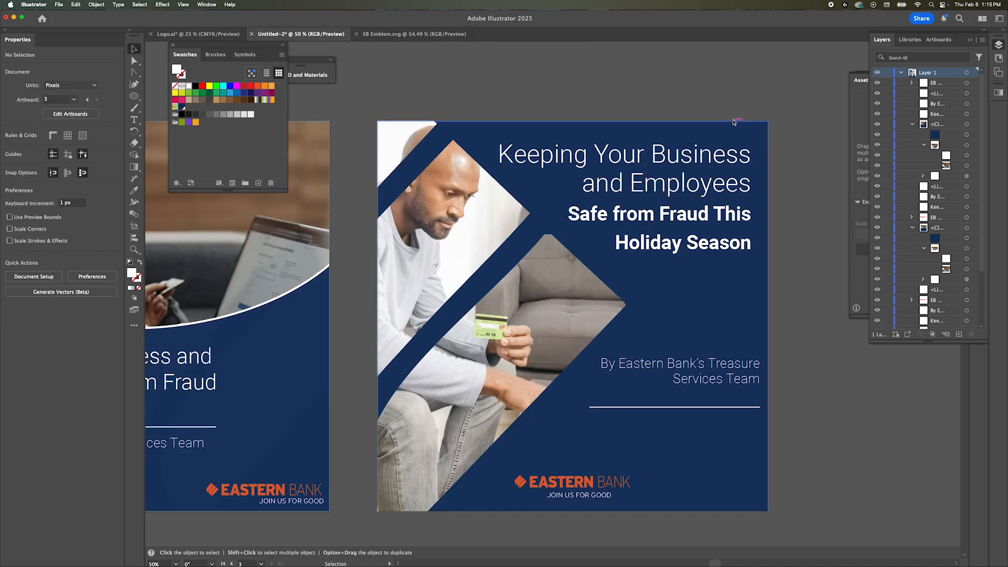
Step: Move the headline to the lower half of the post and shift the emblem-shaped photo mask up and slightly right
left_click(746, 194)
left_click_drag(746, 193, 747, 367)
double_click(509, 220)
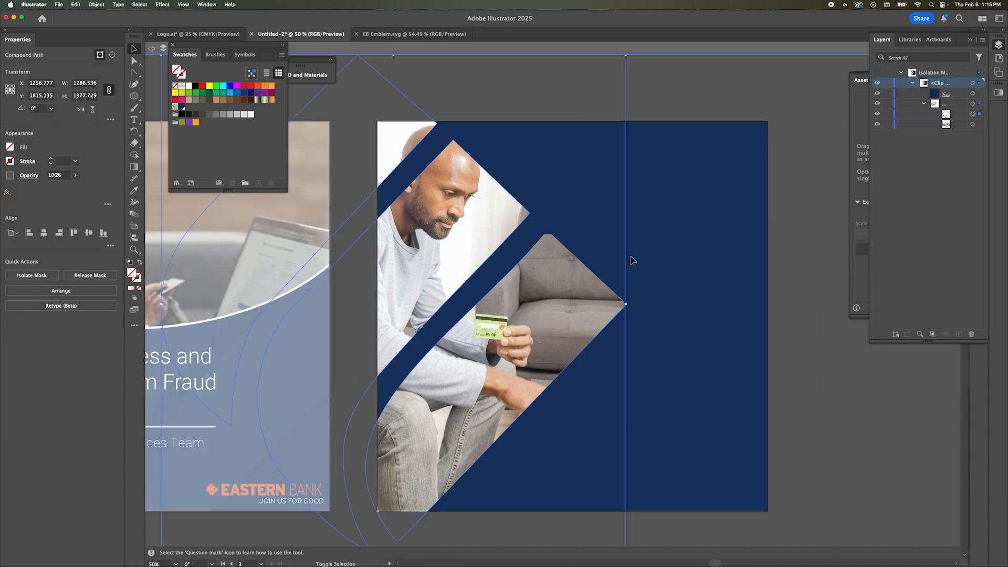
key("shift+Up")
key("shift+Up")
key("shift+Up")
key("shift+Up")
key("shift+Up")
key("shift+Up")
key("shift+Up")
key("shift+Up")
key("shift+Up")
key("shift+Up")
key("shift+Up")
key("shift+Up")
key("shift+Up")
key("shift+Up")
key("shift+Up")
key("shift+Up")
key("shift+Down")
key("shift+Down")
key("shift+Right")
key("shift+Right")
key("shift+Right")
key("shift+Right")
key("Escape")
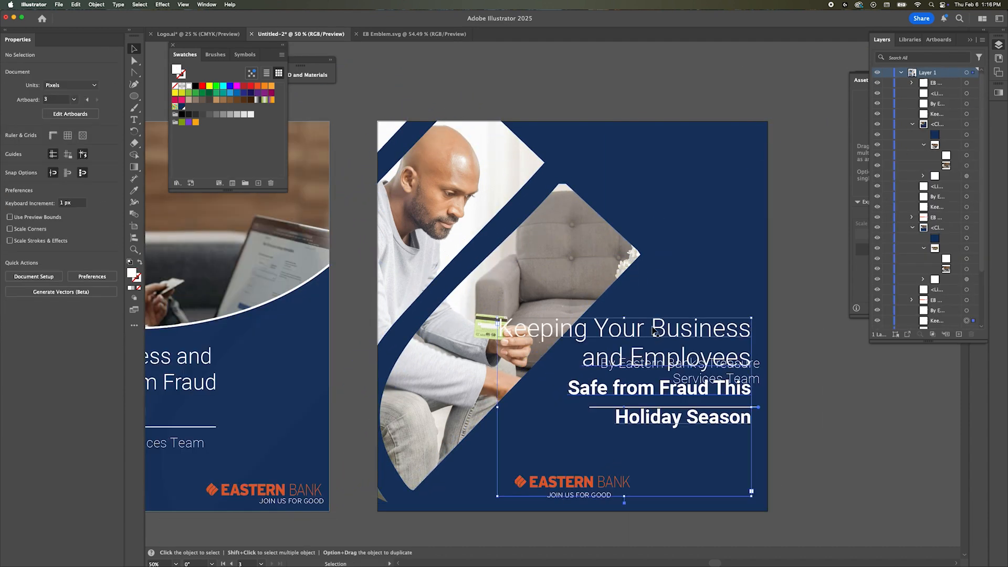
Step: Set the headline's first two lines to 60 pt and move the byline below the headline
left_click(652, 327)
left_click(35, 257)
type("60")
key("Return")
left_click_drag(660, 369, 656, 459)
Step: Place the Eastern Bank logo with its tagline in the post's upper-right corner
left_click_drag(553, 488, 672, 151)
key("Delete")
left_click(679, 249)
key("super+v")
left_click_drag(537, 294, 676, 145)
Step: Widen the byline box so the byline fits on one line, and position the divider line above it at matching width
left_click(647, 457)
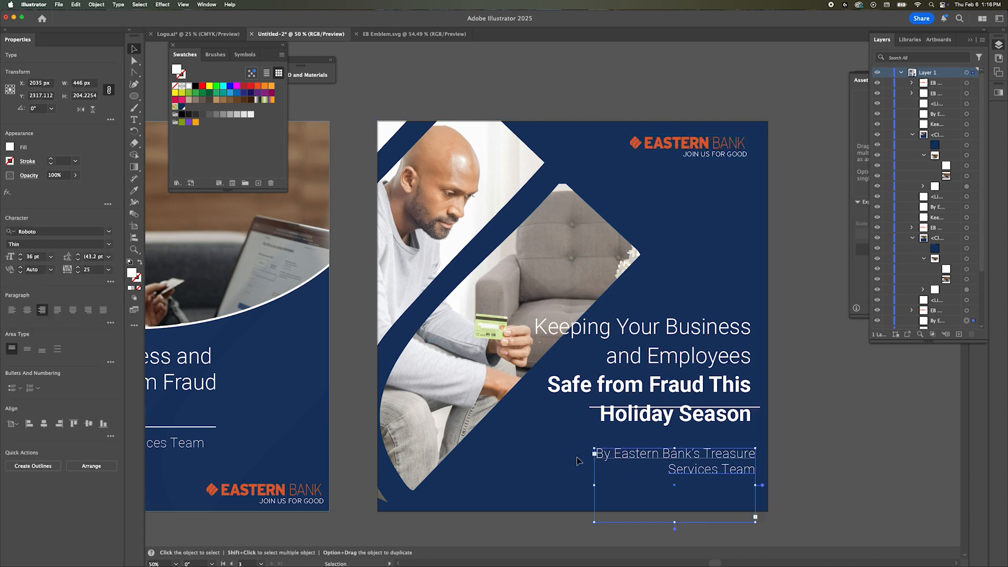
left_click_drag(594, 485, 504, 491)
left_click_drag(629, 522, 593, 492)
left_click_drag(674, 406, 591, 479)
left_click_drag(678, 479, 750, 497)
Step: Narrow the headline's text box to 580 px, move it up, and set "Keeping Your Business and Employees" to 70 pt
left_click_drag(623, 325, 630, 361)
left_click_drag(496, 432, 542, 424)
left_click_drag(645, 361, 646, 311)
double_click(677, 347)
triple_click(677, 346)
left_click(34, 256)
key("shift+Up")
left_click(576, 376)
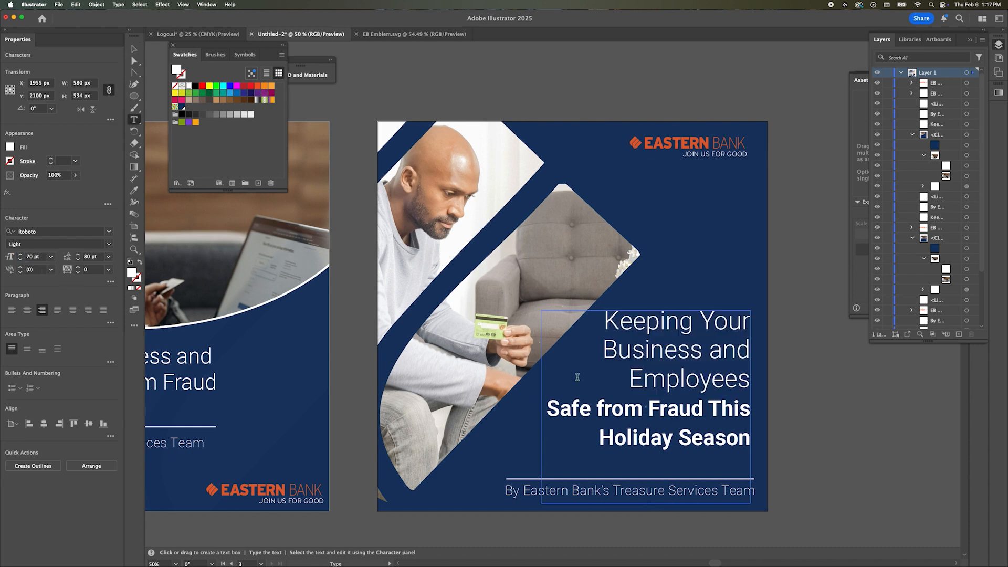
Step: Set "Safe from Fraud This Holiday Season" to 48 pt and "Keeping Your Business and Employees" to Roboto Black
left_click_drag(547, 407, 752, 438)
left_click(50, 257)
left_click(70, 421)
left_click_drag(604, 321, 755, 381)
left_click(109, 244)
left_click(91, 333)
Step: Set "Safe from Fraud This Holiday Season" in Roboto Light with 70 pt leading
left_click_drag(586, 409, 788, 444)
left_click(109, 244)
left_click(78, 278)
left_click(91, 256)
key("shift+Down")
key("shift+Down")
key("shift+Up")
left_click(702, 413)
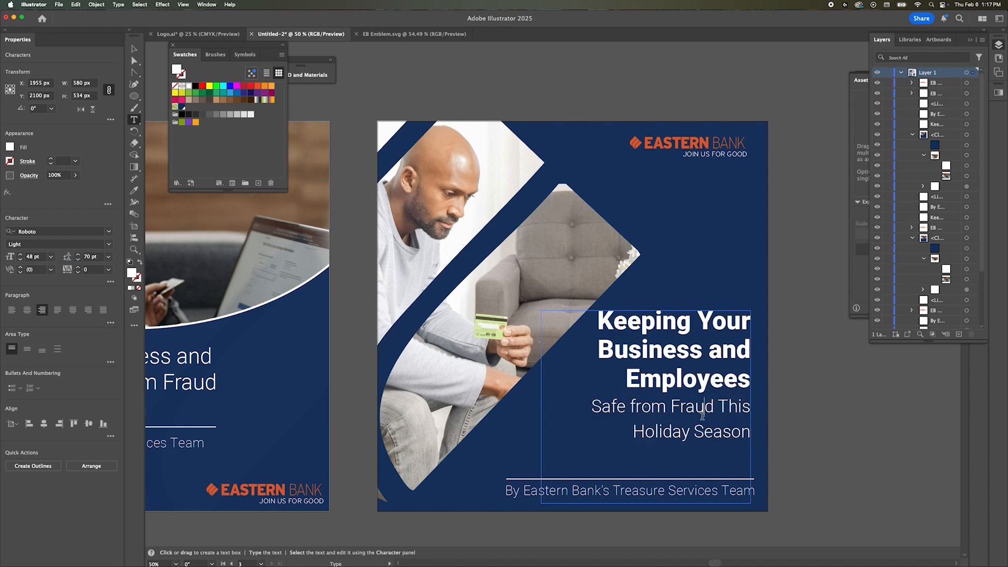
Step: Remove "Safe from Fraud This Holiday Season" from the headline, then shorten the headline's text box and move it down
triple_click(703, 415)
key("BackSpace")
key("BackSpace")
key("BackSpace")
key("Escape")
left_click_drag(646, 503, 650, 397)
left_click_drag(654, 380, 654, 398)
Step: Put "Safe from Fraud This Holiday Season" in its own one-line text box about 812 px wide, just above the divider line
left_click(371, 441)
key("t")
left_click_drag(509, 423, 751, 466)
key("super+v")
key("Escape")
left_click_drag(509, 445, 461, 445)
left_click_drag(603, 430, 605, 456)
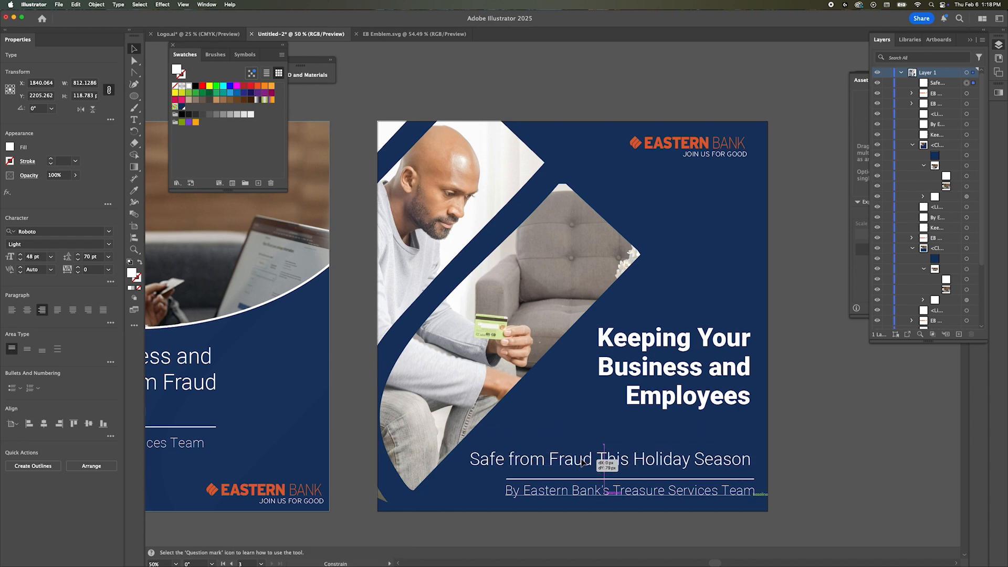
Step: Move the headline down and slightly right so it sits closer to the subheading and aligns with the byline's right edge
key("super+shift+a")
left_click_drag(607, 492, 607, 463)
left_click(798, 462)
left_click_drag(700, 398, 730, 414)
left_click(834, 379)
Step: Move the divider line between the headline and subheading, and extend its left end to the subheading's width
scroll(730, 414, "left", 1)
left_click_drag(707, 479, 706, 442)
key("super+shift+a")
left_click(508, 442)
left_click_drag(507, 442, 477, 442)
left_click(887, 428)
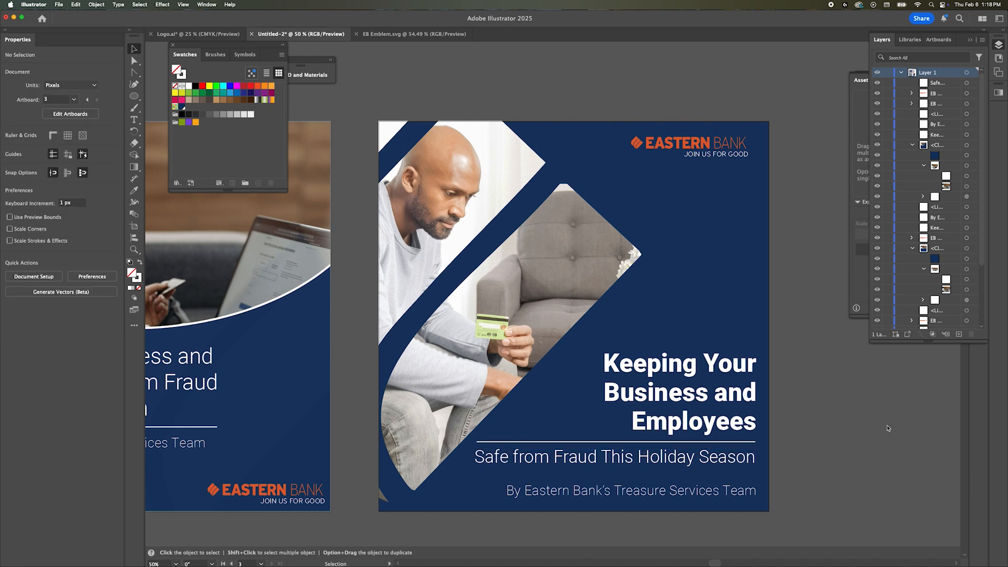
Step: Move the divider line between the subheading and byline, and set the headline to 80 pt
left_click_drag(749, 442, 750, 475)
left_click(701, 422)
left_click(44, 257)
key("shift+Up")
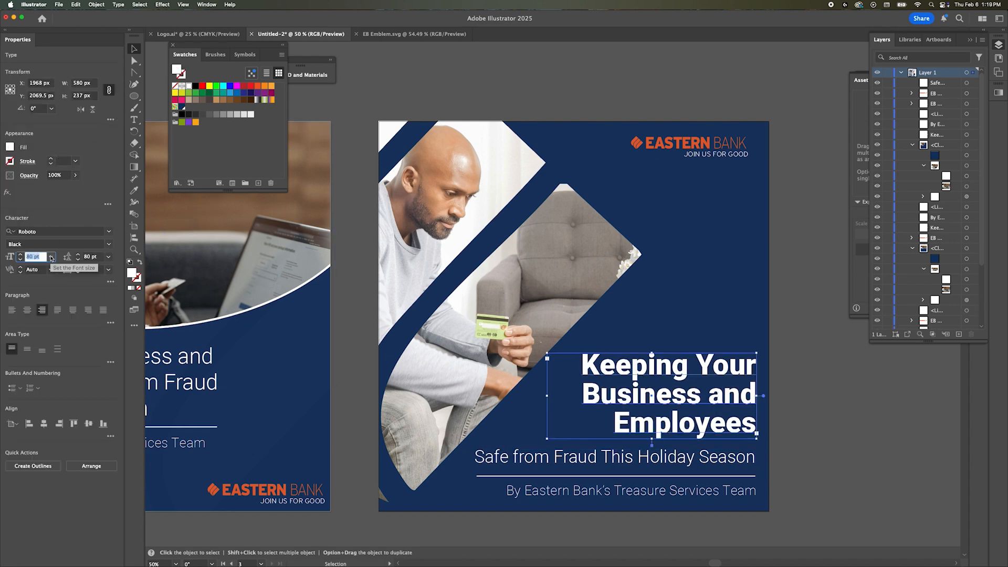
key("super+shift+a")
Step: Bring the divider line closer beneath the subheading and match its right end to the text's edge
scroll(664, 367, "down", 2)
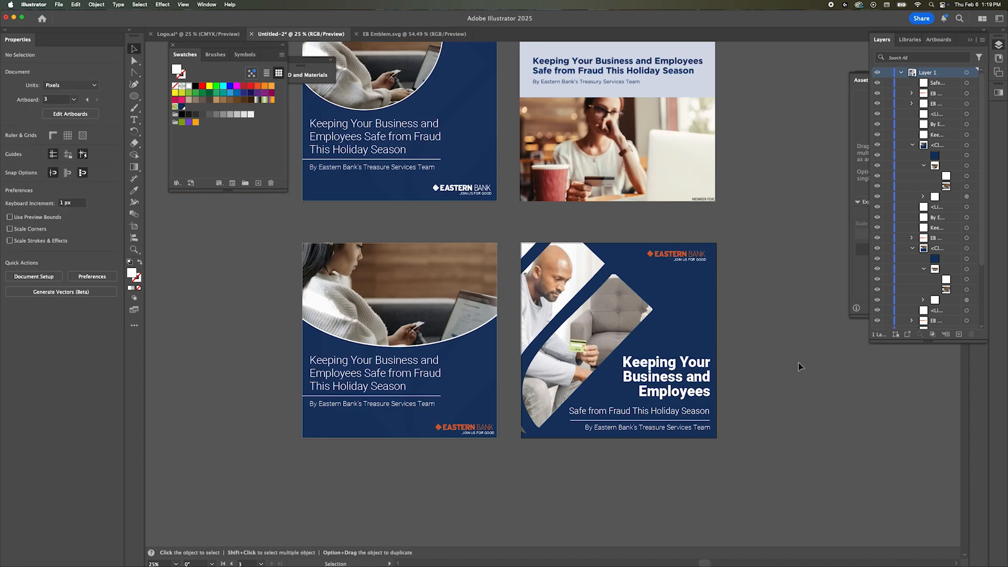
scroll(654, 419, "up", 3)
left_click(567, 403)
left_click_drag(482, 399, 486, 424)
scroll(714, 447, "up", 2)
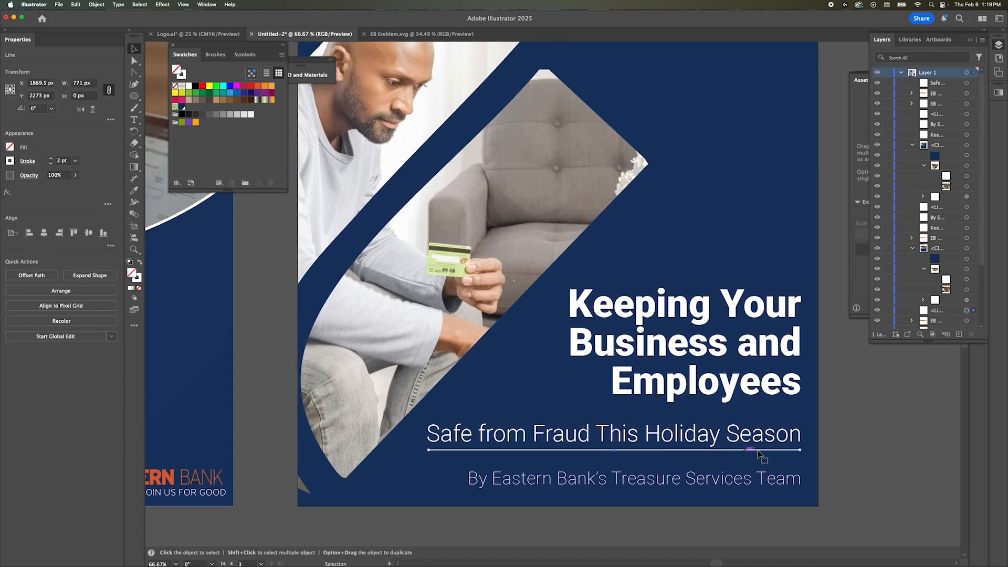
double_click(699, 450)
key("Escape")
left_click_drag(801, 454, 801, 454)
left_click(865, 448)
scroll(865, 448, "up", 2)
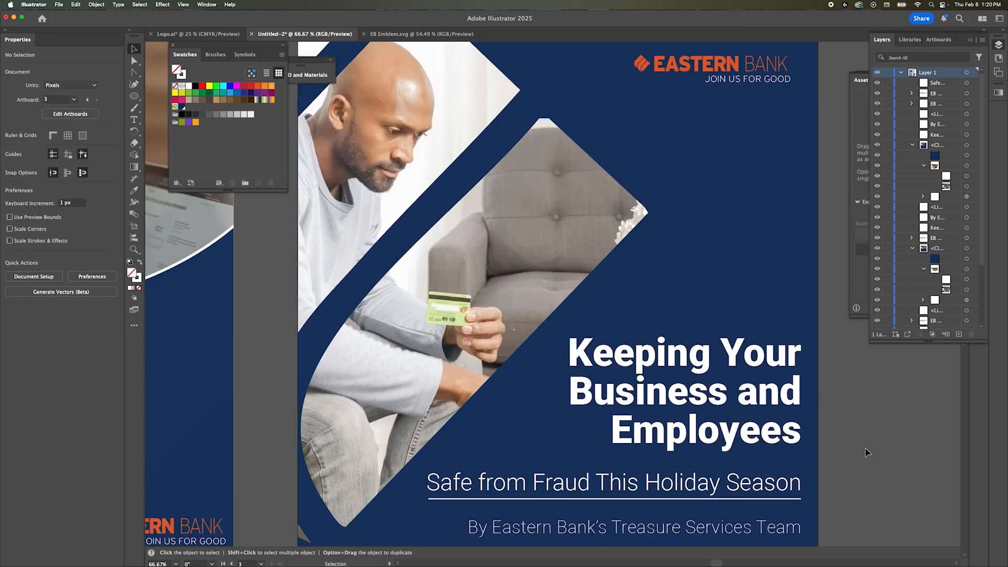
Step: Recolor the subheading "Safe from Fraud This Holiday Season" with the orange swatch
scroll(865, 448, "down", 2)
left_click(734, 464)
left_click(257, 86)
left_click(387, 207)
scroll(386, 207, "down", 2)
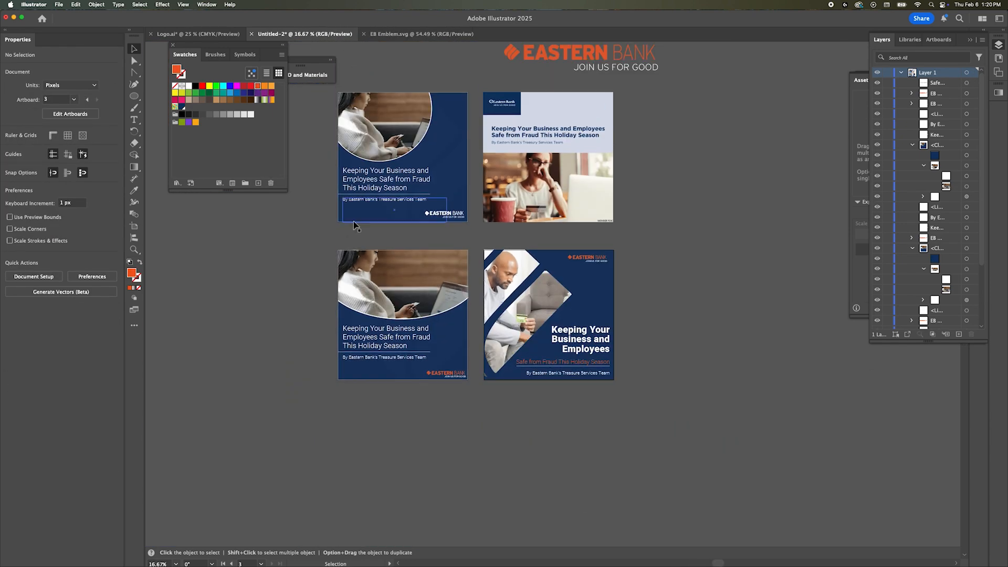
scroll(363, 358, "up", 3)
scroll(250, 379, "down", 2)
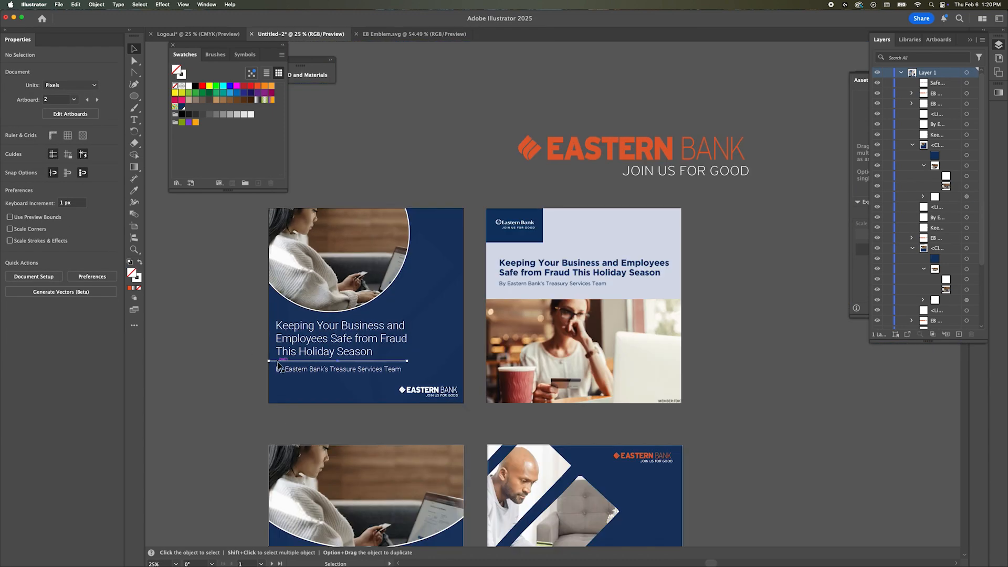
scroll(278, 366, "down", 2)
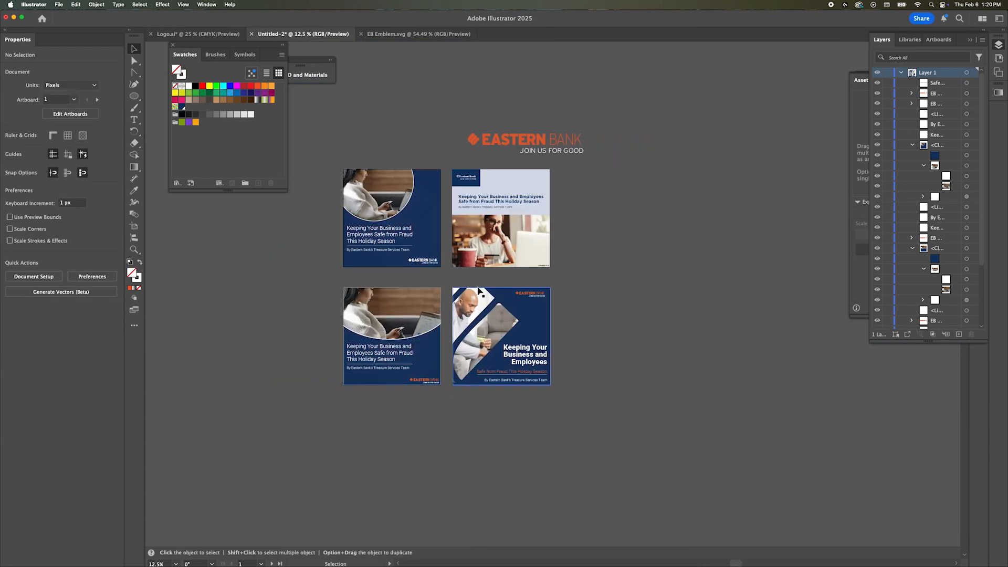
Step: Isolate the emblem-shaped photo's clip group and bring in the photo of the woman in a pale blue sweater
scroll(479, 290, "up", 2)
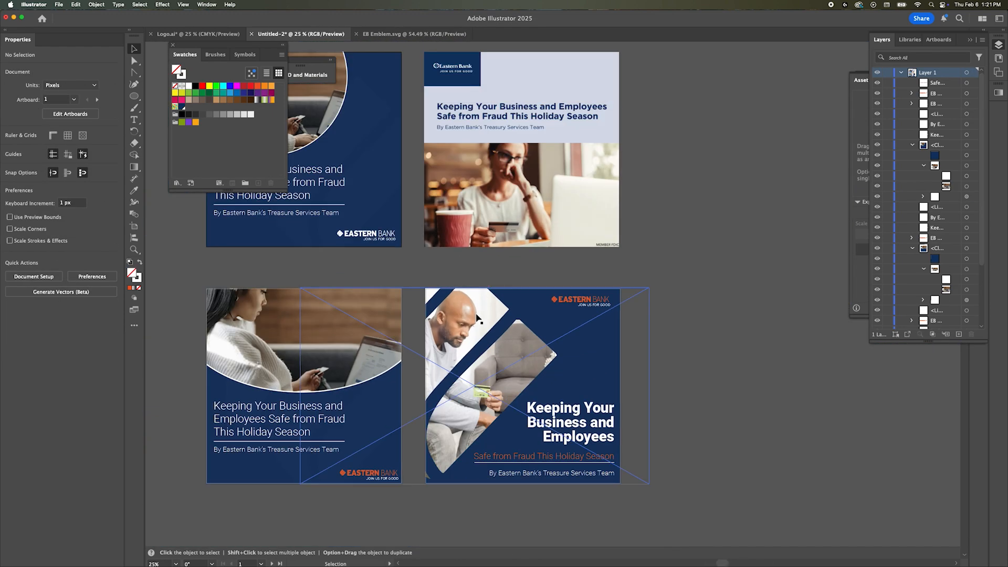
key("super+Tab")
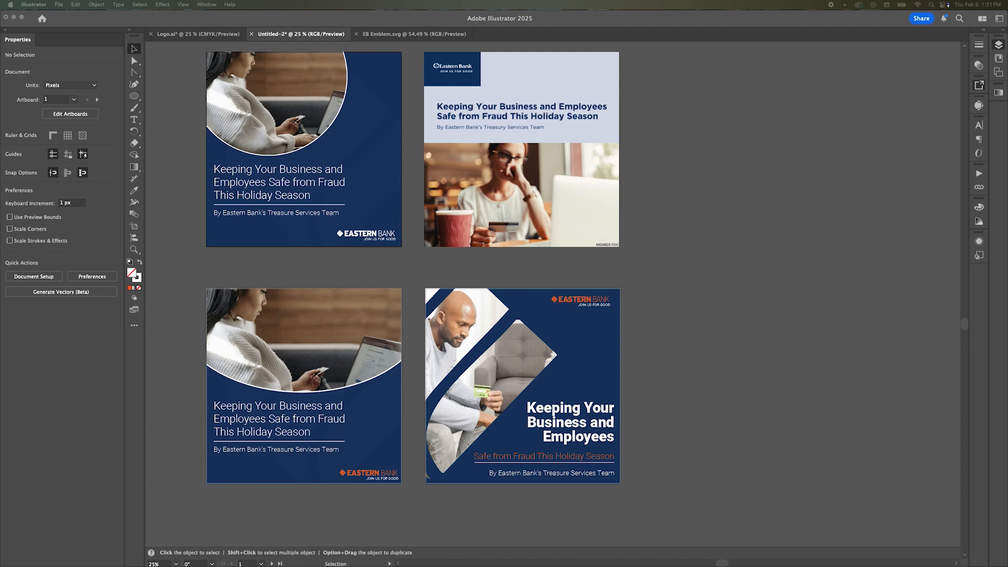
double_click(490, 319)
double_click(492, 319)
double_click(502, 319)
key("Escape")
double_click(502, 319)
double_click(502, 319)
left_click(499, 325)
key("super+Tab")
left_click_drag(735, 315, 493, 326)
Step: Scale the new photo to 1200 px high, position it over the emblem shape, and move it inside the clip group
left_click(79, 97)
type("1200")
key("Return")
left_click_drag(490, 257, 492, 300)
left_click_drag(940, 83, 951, 109)
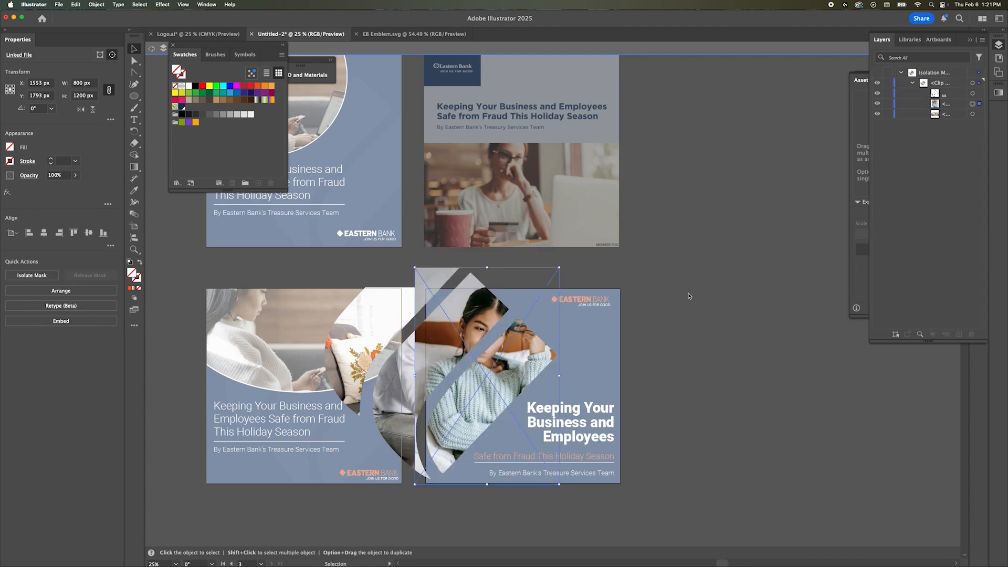
Step: Bring another photo of the woman in the pale blue sweater into the emblem's clip group, 1200 px high and over the emblem shape
double_click(684, 291)
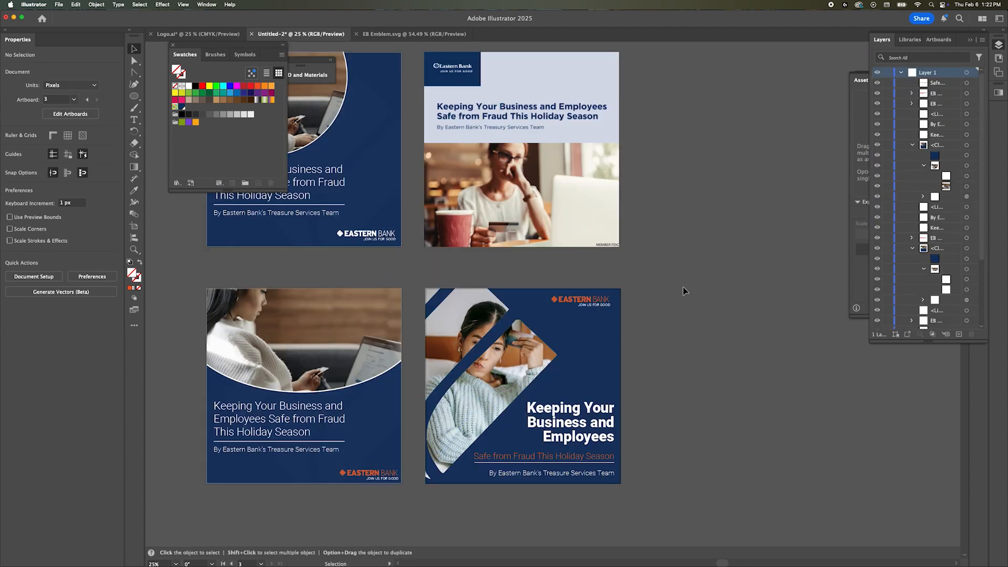
double_click(516, 345)
left_click(516, 346)
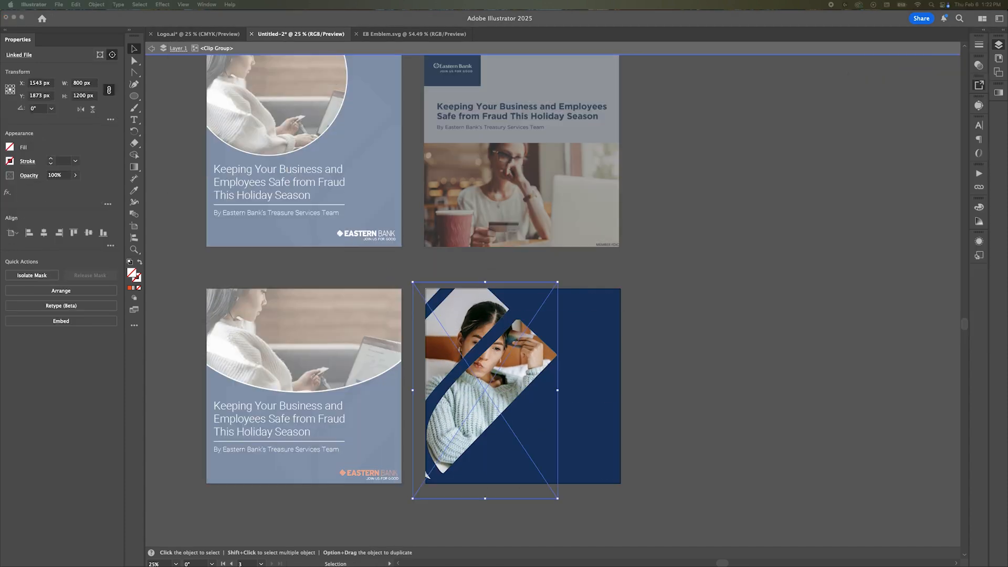
left_click_drag(735, 315, 519, 313)
left_click(80, 97)
type("1200")
key("Return")
left_click_drag(523, 241, 488, 304)
left_click_drag(940, 83, 949, 130)
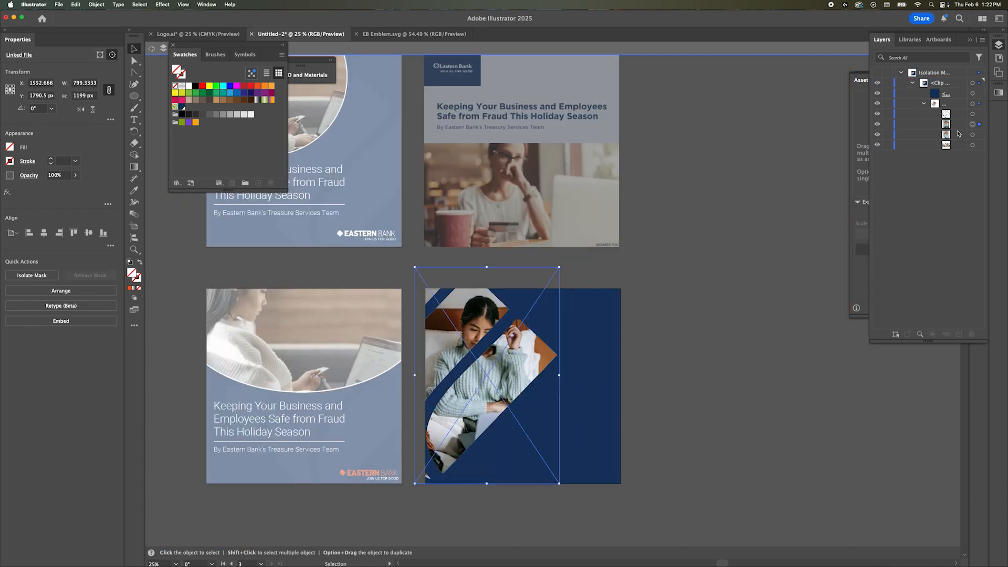
Step: Nudge the new photo upward within the emblem shape and mirror it horizontally
key("shift+Up")
key("shift+Up")
key("shift+Up")
key("shift+Up")
key("shift+Up")
key("shift+Up")
key("shift+Up")
key("shift+Down")
key("shift+Down")
key("shift+Down")
key("shift+Down")
key("shift+Down")
key("shift+Down")
key("shift+Down")
key("shift+Down")
key("shift+Down")
key("shift+Down")
key("shift+Down")
key("shift+Down")
key("shift+Down")
key("shift+Down")
key("shift+Down")
key("shift+Down")
key("shift+Down")
key("shift+Down")
key("shift+Down")
key("shift+Down")
key("shift+Up")
key("shift+Up")
key("shift+Up")
key("shift+Up")
key("shift+Up")
key("shift+Up")
key("shift+Up")
key("shift+Up")
key("shift+Up")
key("shift+Up")
key("shift+Up")
left_click(96, 5)
mouse_move(100, 16)
left_click(226, 48)
left_click(572, 355)
Step: Shift the mirrored photo right and down so the woman's face sits in the emblem's lower band, and leave isolation
key("shift+Right")
key("shift+Right")
key("shift+Right")
key("shift+Right")
key("shift+Right")
key("shift+Right")
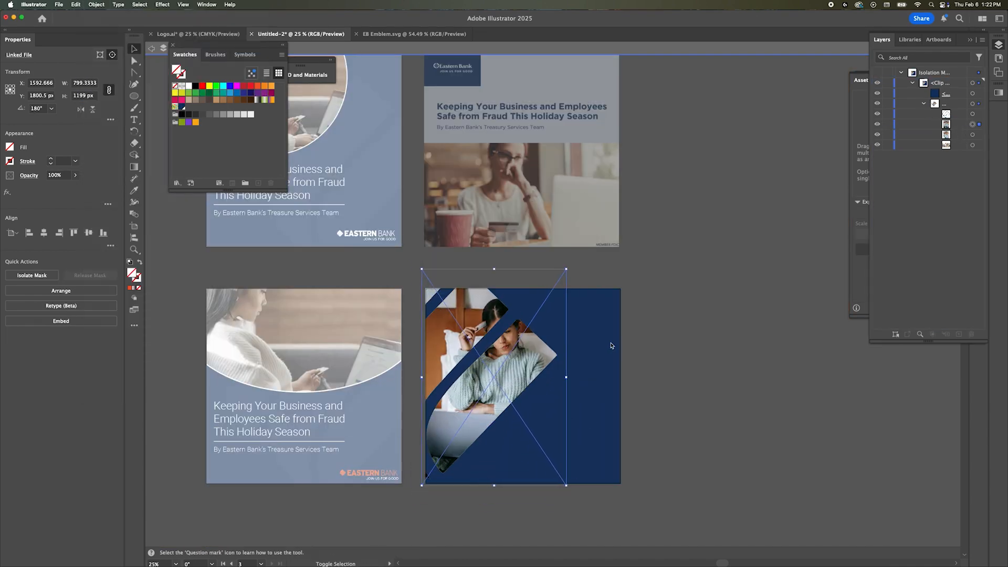
key("shift+Down")
key("shift+Down")
key("shift+Down")
key("shift+Down")
key("shift+Left")
key("shift+Left")
key("shift+Down")
key("shift+Down")
key("shift+Down")
key("shift+Down")
key("shift+Down")
key("shift+Down")
key("shift+Right")
key("shift+Right")
key("shift+Right")
key("shift+Up")
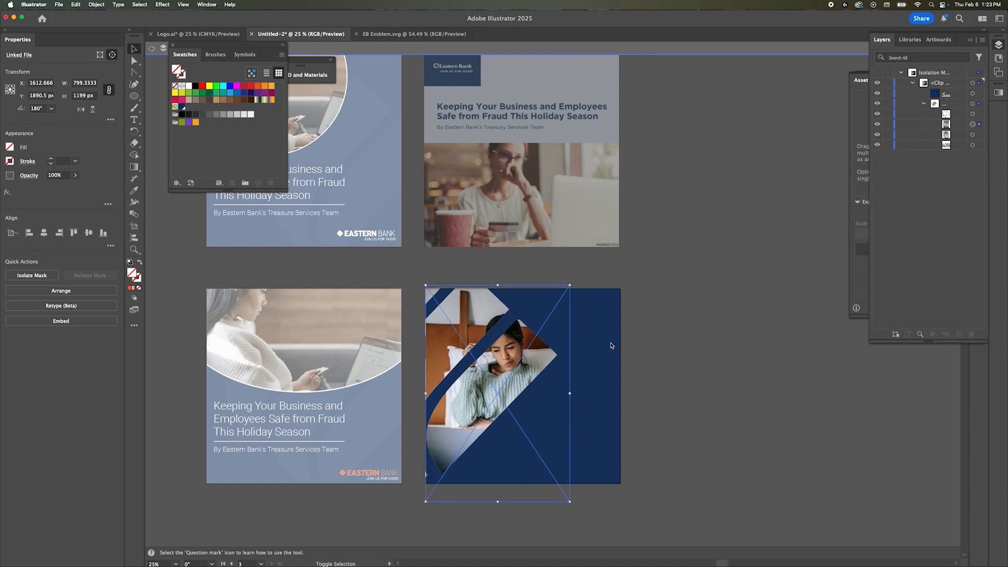
key("shift+Left")
key("shift+Left")
key("shift+Left")
key("shift+Left")
key("shift+Left")
key("shift+Left")
key("shift+Left")
key("shift+Left")
key("shift+Left")
key("shift+Right")
key("shift+Right")
key("shift+Right")
key("shift+Right")
key("shift+Up")
key("shift+Up")
key("shift+Up")
double_click(659, 290)
scroll(660, 290, "up", 1)
left_click_drag(663, 362, 751, 293)
left_click(651, 301)
scroll(953, 252, "down", 5)
left_click(967, 282)
left_click(162, 5)
mouse_move(184, 119)
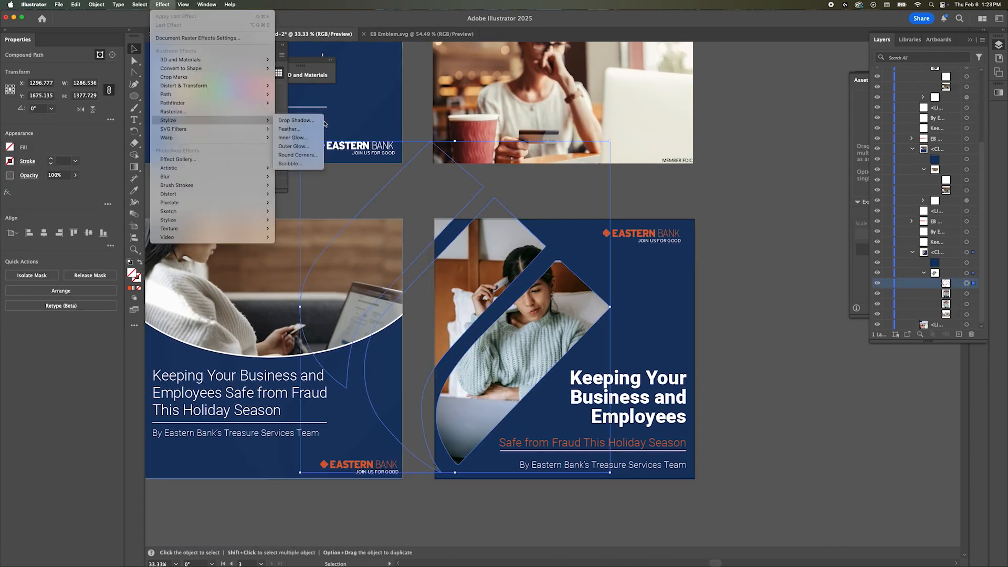
left_click(297, 120)
left_click(756, 315)
Step: Add a Drop Shadow to the emblem-shaped photo's clip group with a 20 px X offset and a 40 px Y offset
left_click(966, 273)
left_click(162, 5)
mouse_move(184, 119)
left_click(295, 120)
left_click(745, 249)
key("shift+Up")
key("shift+Up")
key("Tab")
key("shift+Up")
key("shift+Up")
key("shift+Up")
key("shift+Up")
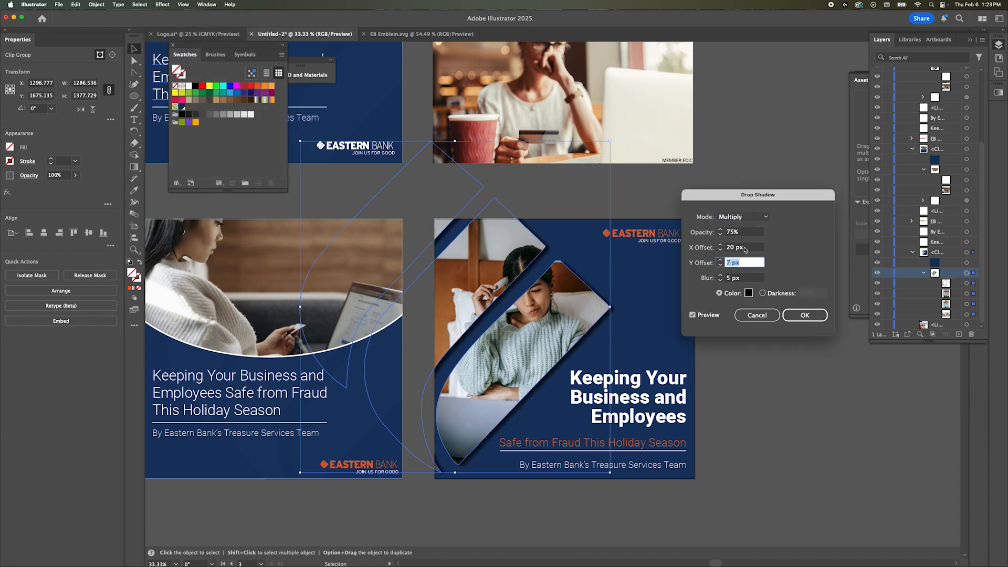
Step: Set the drop shadow's opacity to 20% and apply the effect
left_click(740, 232)
key("shift+Down")
key("shift+Down")
key("shift+Down")
key("shift+Down")
key("shift+Down")
key("shift+Down")
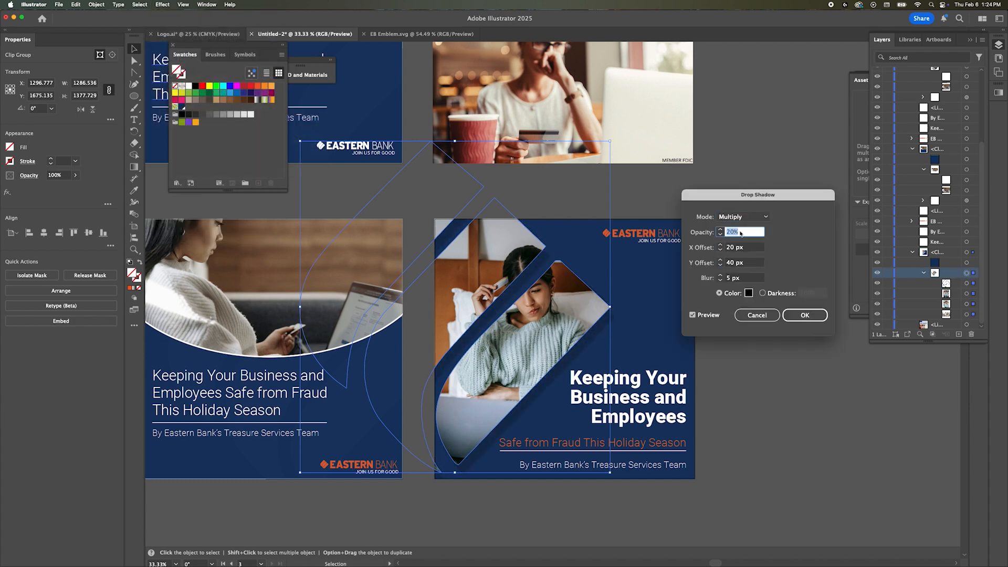
left_click(815, 318)
left_click(778, 289)
Step: Bring the photo of hands with a laptop and card into the circular post's clip group and set its width to 999 px
scroll(779, 289, "down", 2)
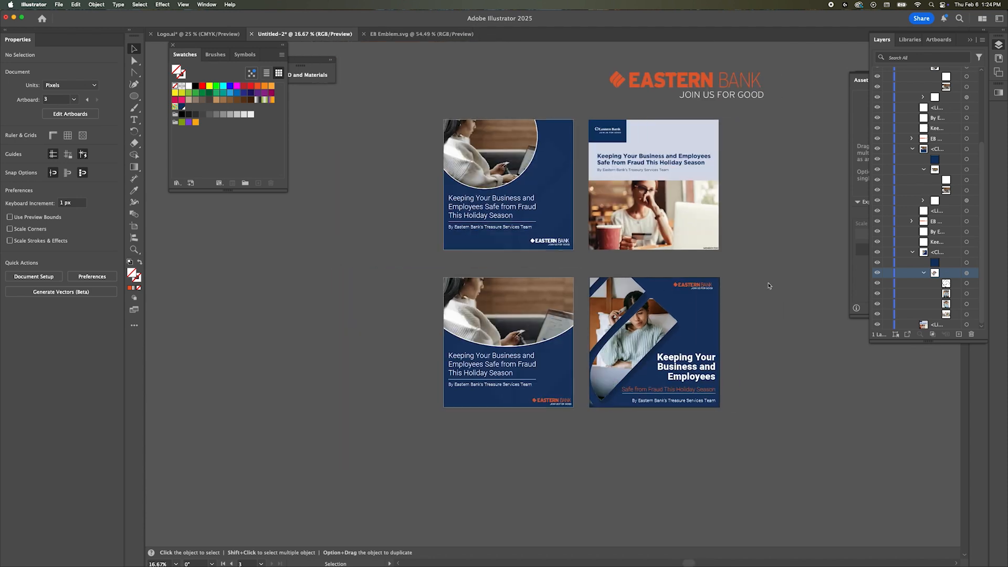
scroll(768, 284, "right", 1)
left_click(499, 173)
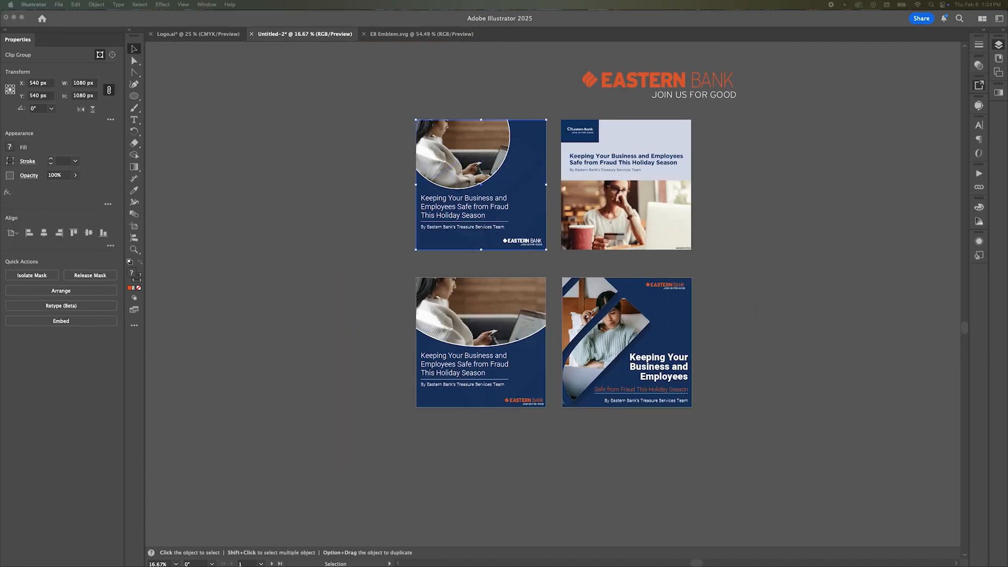
double_click(494, 152)
left_click_drag(496, 153, 495, 152)
double_click(83, 83)
type("999")
key("Return")
key("Escape")
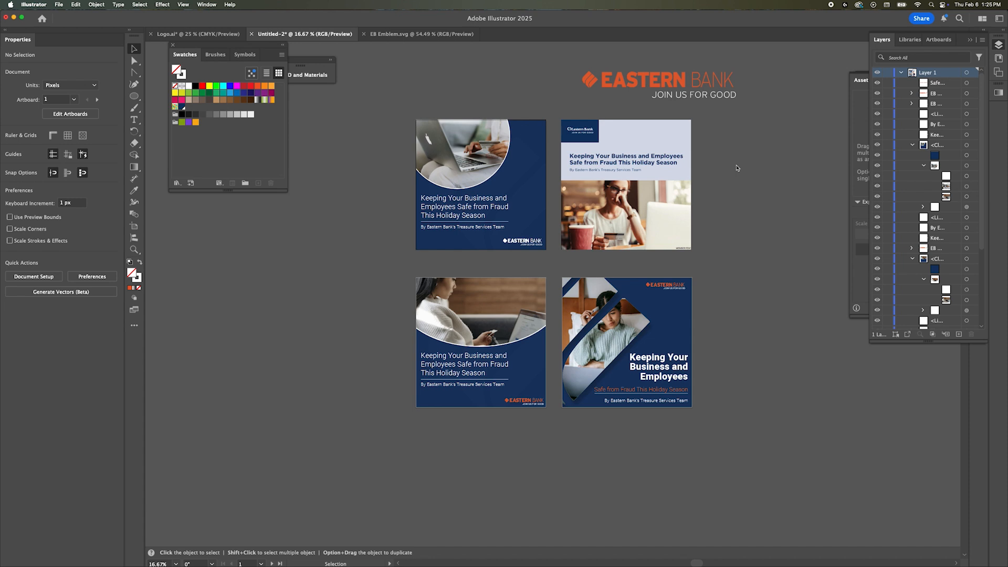
Step: Save the document as Social Cards.ai in Adobe Illustrator format
key("super+Tab")
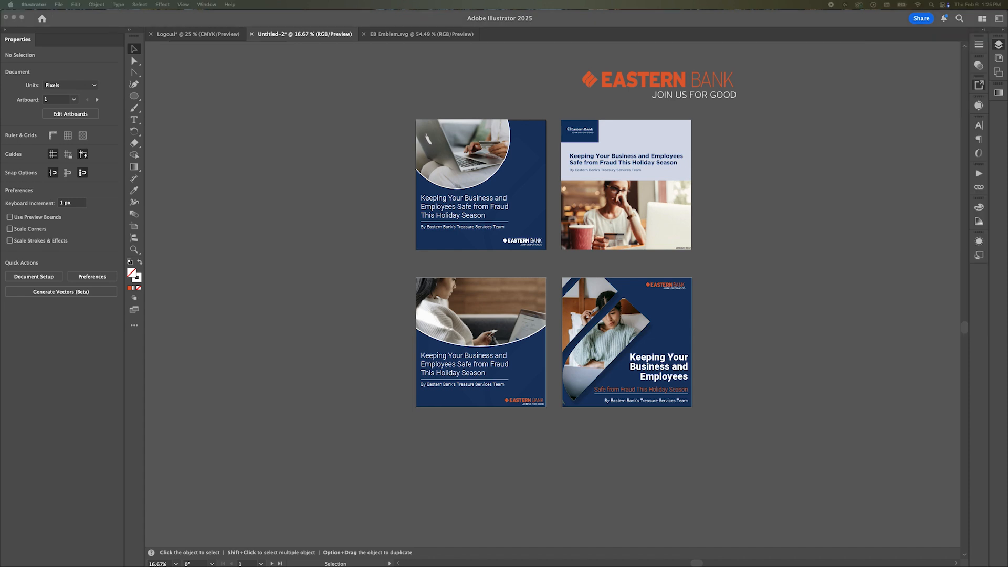
left_click(388, 232)
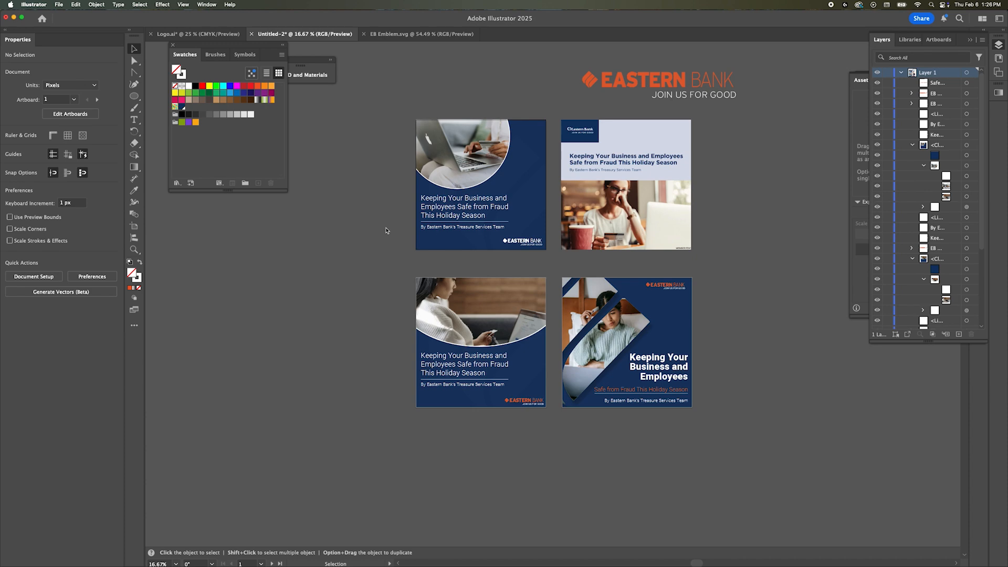
key("super+shift+s")
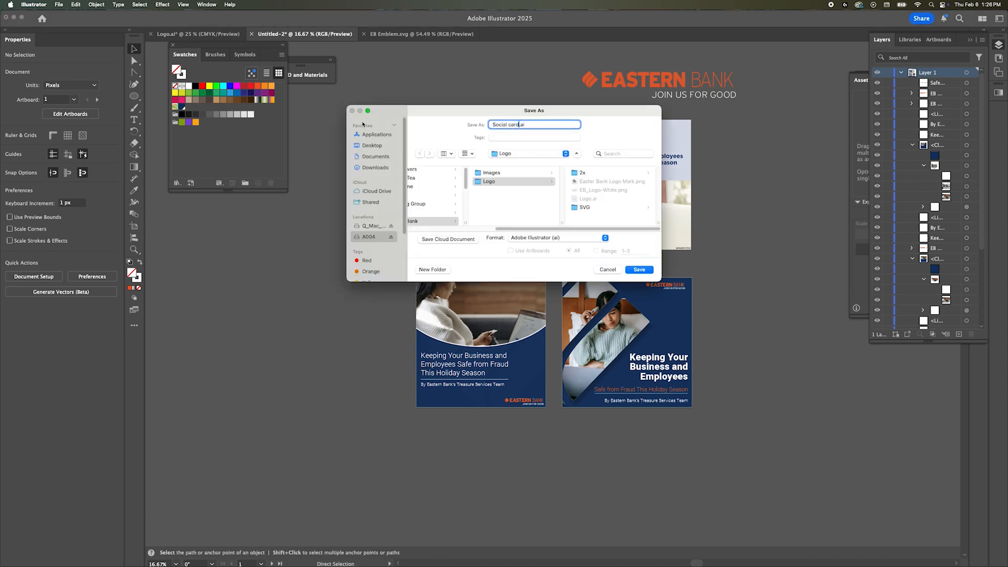
left_click(480, 216)
key("Return")
Step: Position the orange logo on the curved-photo post at X 890 px and Y 2300 px
key("Return")
Step: Align the right edges of the logo, headline, subheading and byline on the emblem post
scroll(661, 324, "up", 2)
left_click(673, 245)
left_click(677, 409, "shift")
left_click(682, 454, "shift")
left_click(688, 476, "shift")
left_click(59, 232)
left_click(446, 336)
scroll(445, 336, "up", 2)
left_click_drag(411, 517, 408, 516)
left_click(452, 415)
left_click(392, 516)
key("shift+Up")
double_click(40, 83)
type("890")
key("Tab")
type("2300")
Step: Fine-tune the orange logo's vertical position by increasing its Y value
key("Return")
double_click(42, 95)
key("shift+Up")
key("shift+Up")
key("Up")
key("Up")
key("Up")
key("Up")
key("Up")
key("Return")
key("Tab")
key("Tab")
double_click(40, 85)
Step: Set the white logo on the circular-photo post to X 890 px and undo its move to Y 2325 px
key("Return")
left_click(389, 199)
double_click(40, 84)
type("890")
key("Return")
double_click(47, 96)
type("2325")
key("Return")
key("cmd+z")
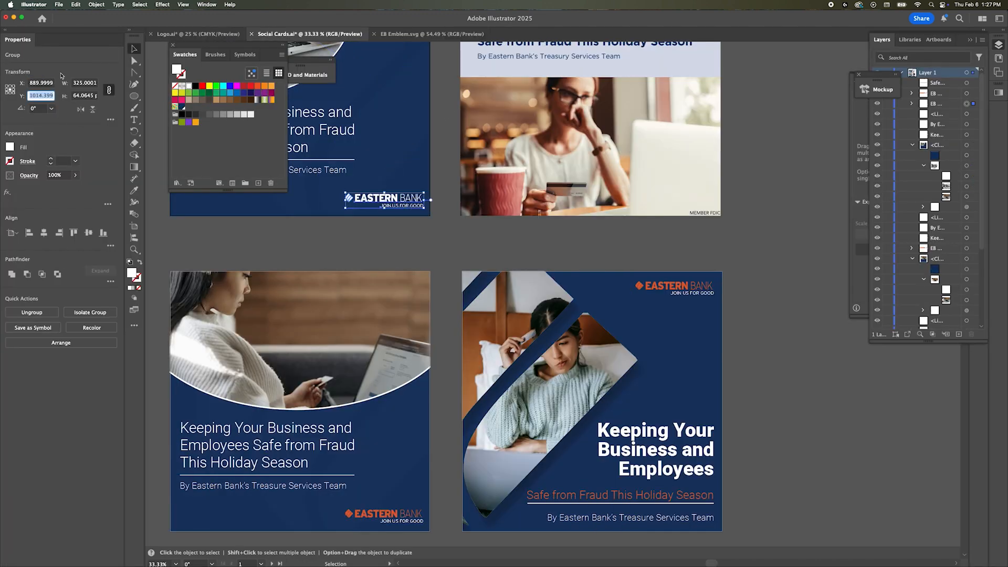
left_click(446, 257)
Step: Nudge the white and orange logos on the circular and curved photo posts together 10 px left and slightly up
scroll(445, 257, "down", 1)
scroll(444, 257, "up", 4)
scroll(444, 257, "down", 2)
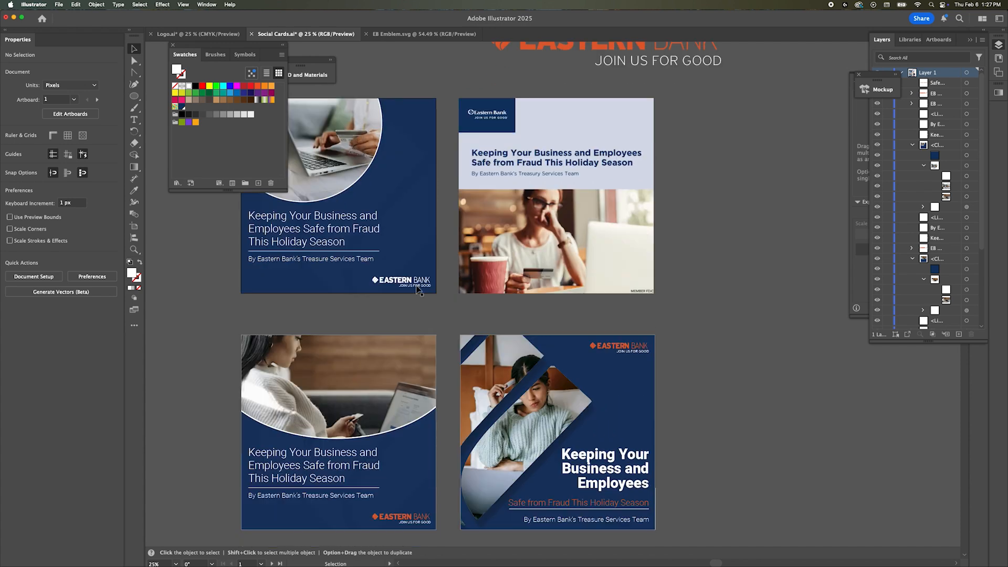
left_click(414, 280)
left_click(412, 317)
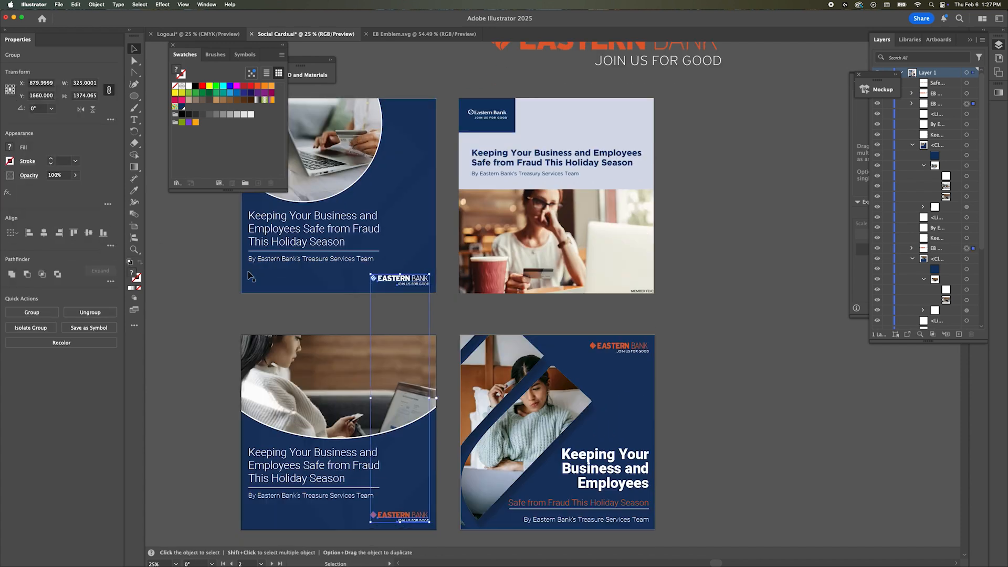
scroll(413, 316, "up", 1)
scroll(413, 318, "down", 4)
left_click(413, 421)
Step: Move the emblem post's subheading, divider line and byline up, closer together beneath the headline
left_click(448, 234)
scroll(448, 235, "up", 1)
left_click_drag(447, 234, 531, 225)
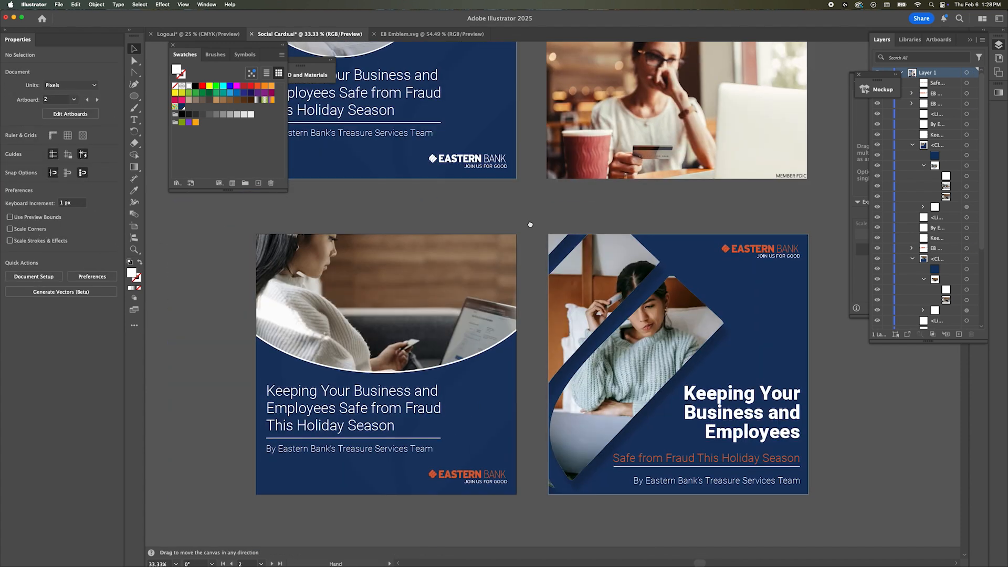
left_click_drag(768, 463, 765, 462)
left_click_drag(772, 480, 773, 471)
scroll(900, 455, "left", 1)
left_click(900, 456)
key("super+minus")
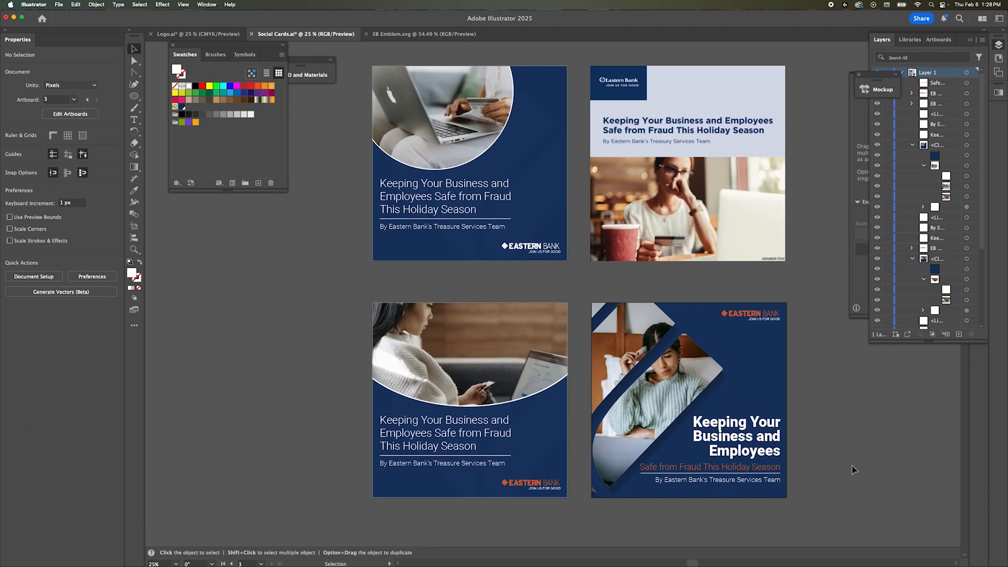
Step: Try lowering the baseline of the words "Keeping Your" in the emblem post's headline
left_click(722, 423)
double_click(722, 423)
left_click_drag(694, 423, 782, 423)
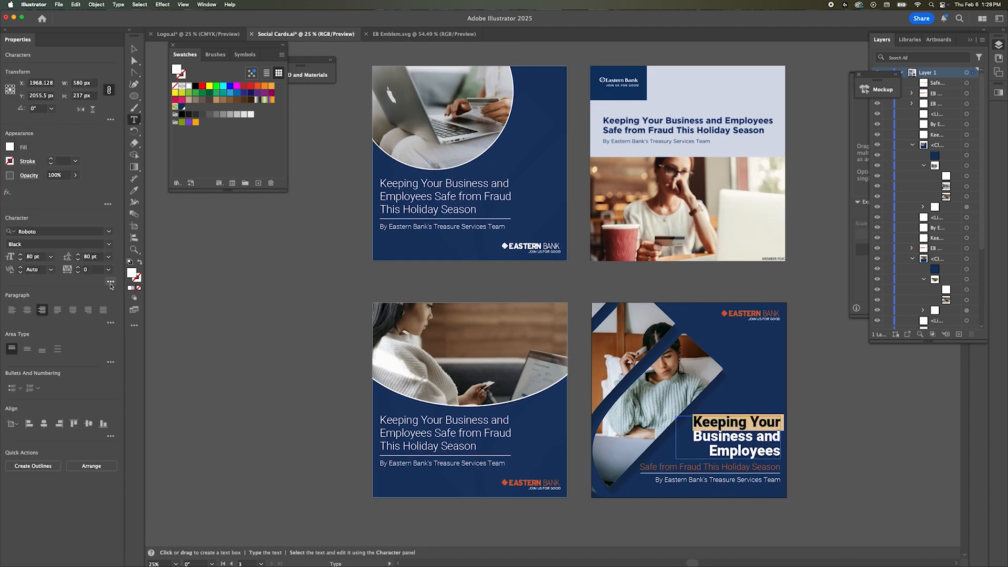
left_click(110, 282)
left_click(40, 369)
key("Down")
key("Down")
key("Escape")
Step: Raise the baseline of the headline's first line, "Keeping Your", slightly on the emblem post
key("Escape")
left_click(805, 299)
double_click(721, 423)
left_click_drag(694, 422, 783, 423)
left_click(110, 282)
left_click(40, 370)
key("Up")
key("Up")
key("Escape")
key("Escape")
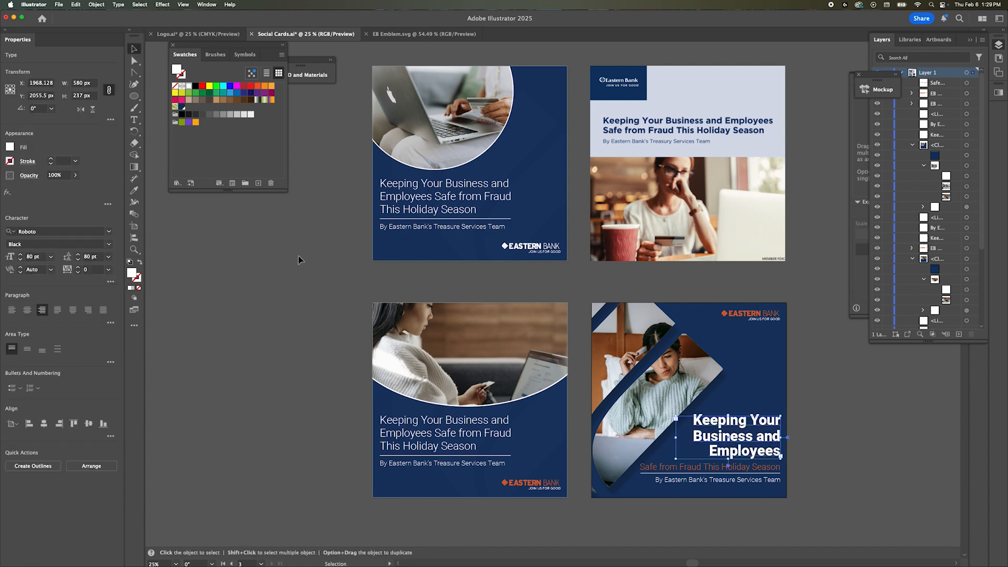
Step: Save the social cards document and preview the emblem and curved photo posts in presentation mode
left_click(823, 326)
scroll(824, 326, "up", 1)
scroll(823, 326, "up", 2)
key("super+s")
left_click(183, 4)
left_click(224, 70)
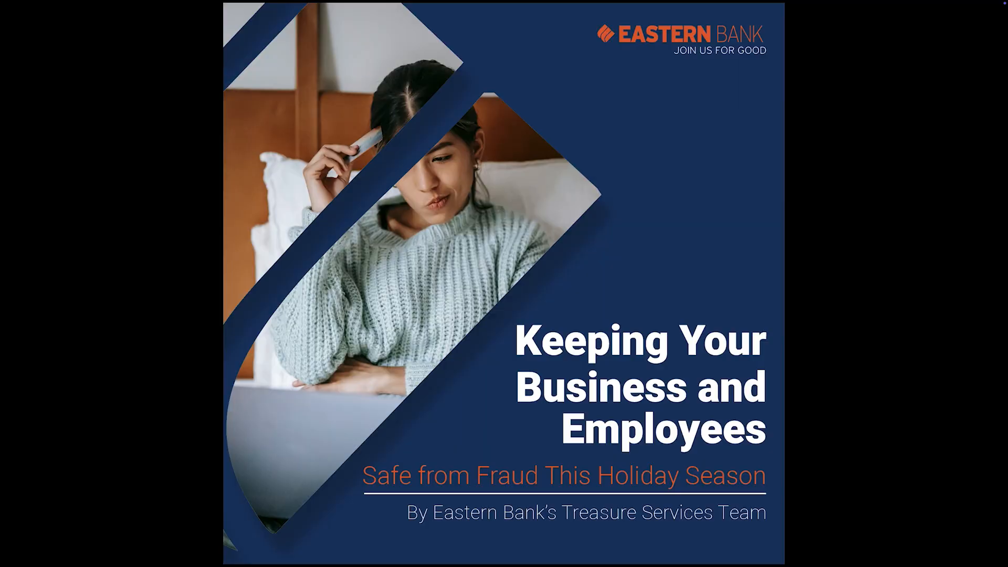
key("Left")
key("Escape")
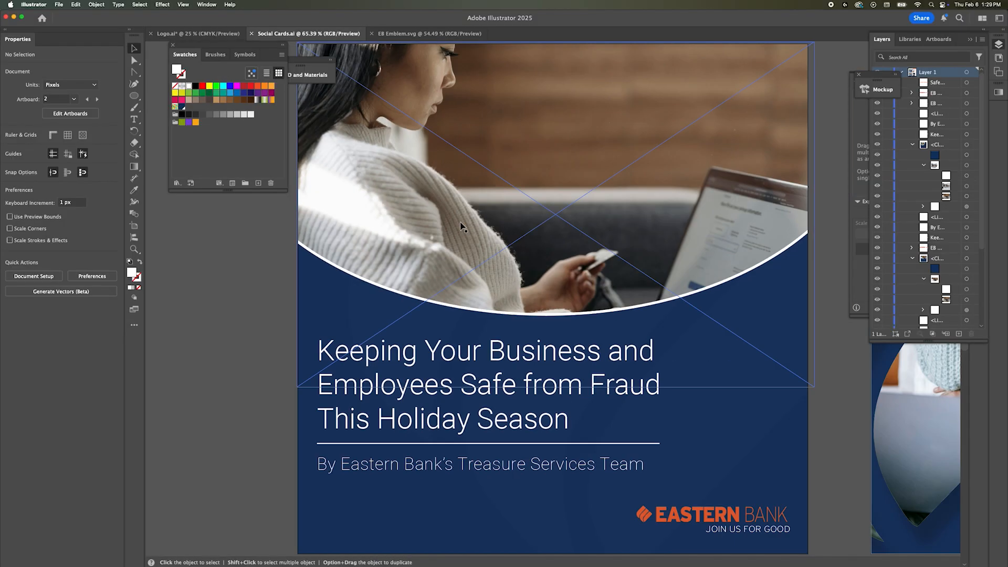
Step: Add an anchor point to the edge of the emblem post's photo shape and move it slightly upward
scroll(630, 210, "down", 1)
scroll(629, 210, "right", 5)
scroll(638, 197, "up", 5)
left_click(485, 300)
left_click(529, 300)
key("=")
left_click(510, 299)
key("a")
left_click_drag(509, 300, 503, 277)
key("super+shift+a")
left_click_drag(741, 478, 471, 184)
left_click_drag(704, 427, 546, 291)
scroll(542, 292, "up", 1)
key("super+shift+a")
scroll(587, 280, "down", 6)
scroll(589, 281, "down", 4)
key("v")
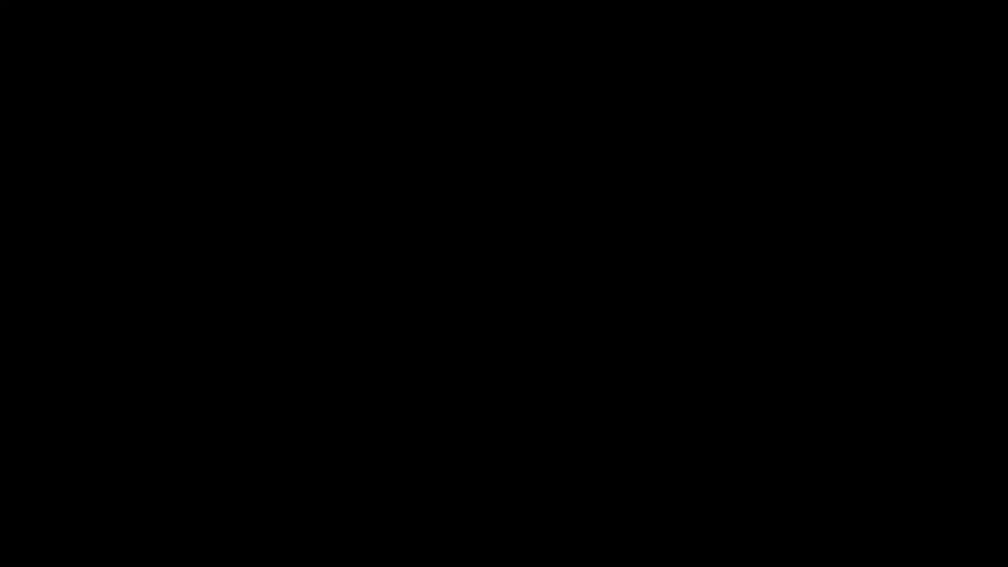